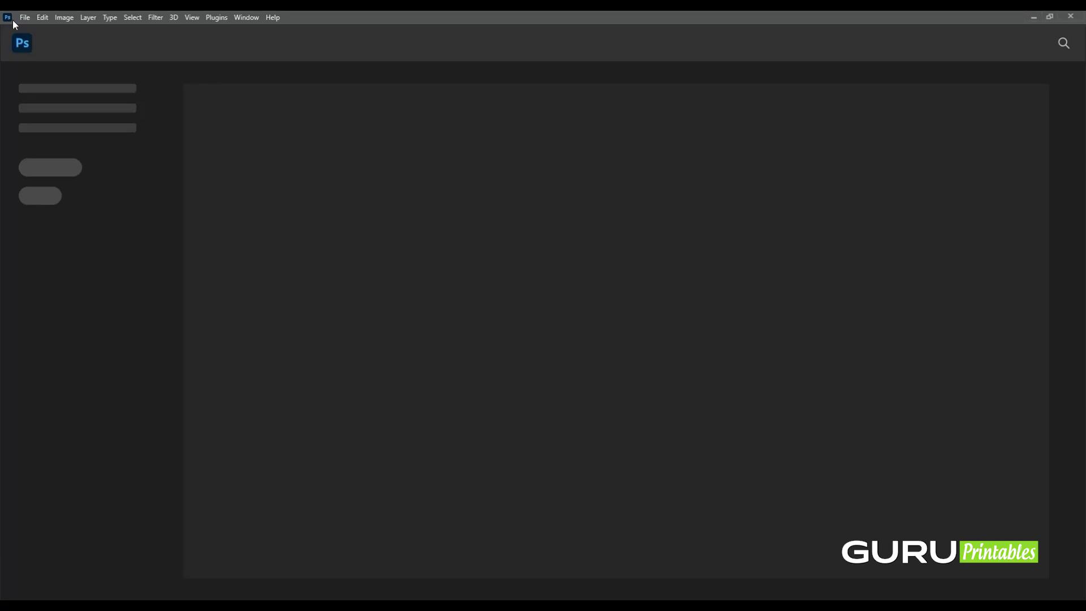
Open the File menu on Photoshop's empty start screen.
{"action": "left_click", "coordinate": [25, 17]}
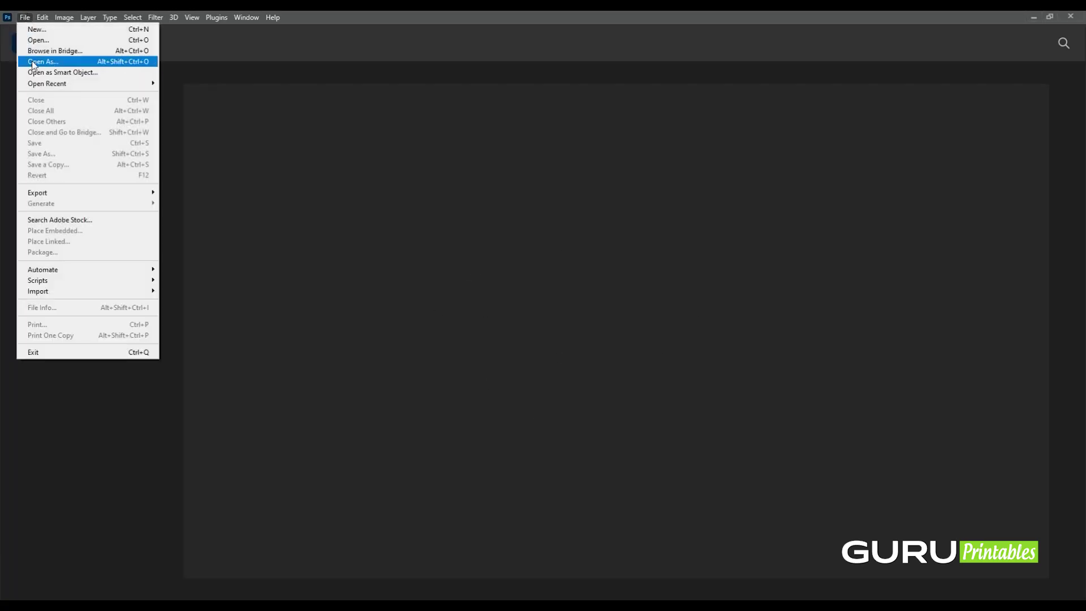
Create a blank 9 x 12 in, 300 ppi CMYK document and open floral-bordered.png.
{"action": "left_click", "coordinate": [706, 208]}
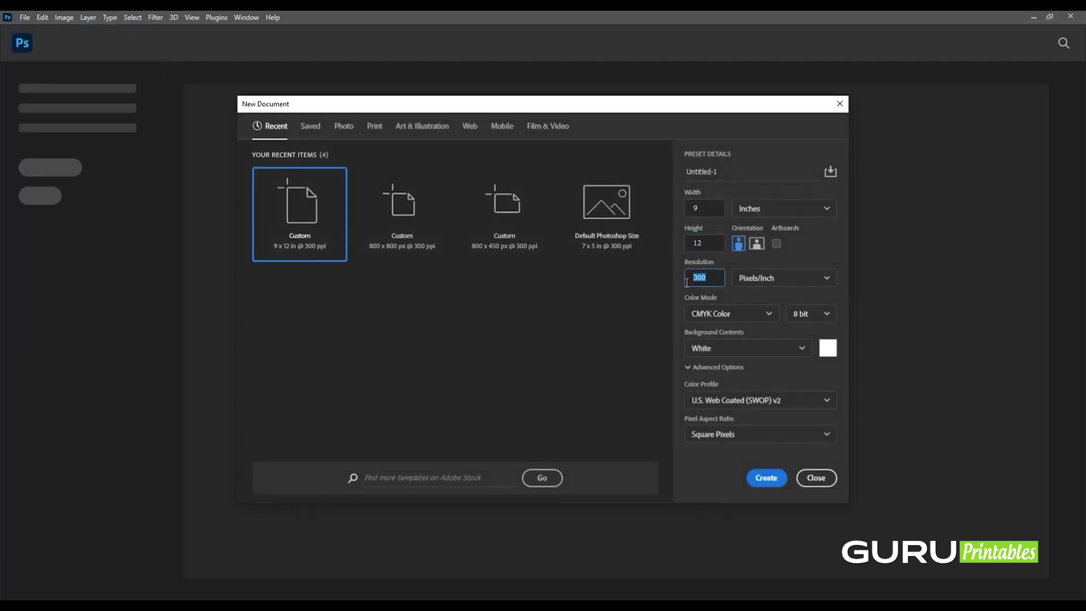
{"action": "left_click", "coordinate": [766, 478]}
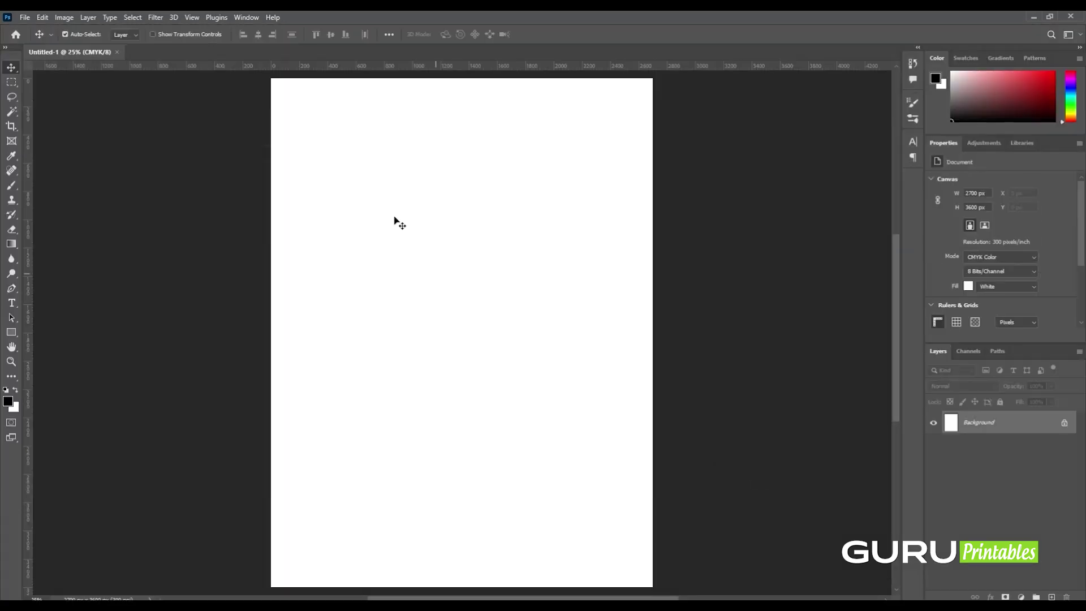
{"action": "left_click", "coordinate": [22, 19]}
{"action": "left_click", "coordinate": [31, 44]}
{"action": "left_click", "coordinate": [194, 102]}
{"action": "left_click", "coordinate": [447, 297]}
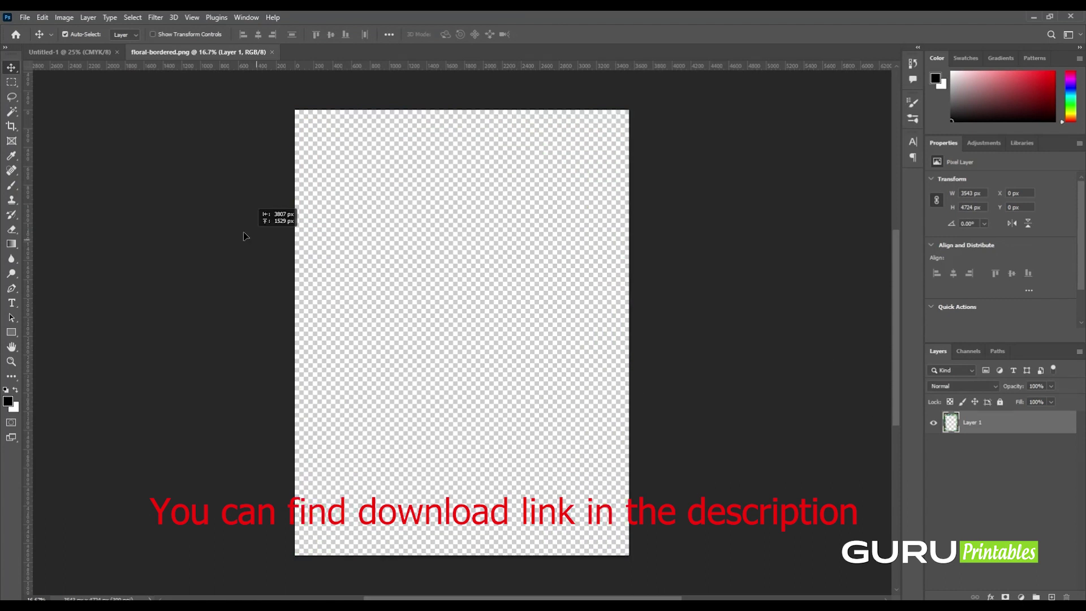
Drag the leaf border into the Untitled-1 flyer and turn on layer auto-select.
{"action": "mouse_move", "coordinate": [628, 388]}
{"action": "left_mouse_down"}
{"action": "mouse_move", "coordinate": [511, 368]}
{"action": "mouse_move", "coordinate": [556, 311]}
{"action": "left_mouse_up"}
{"action": "right_click", "coordinate": [510, 283]}
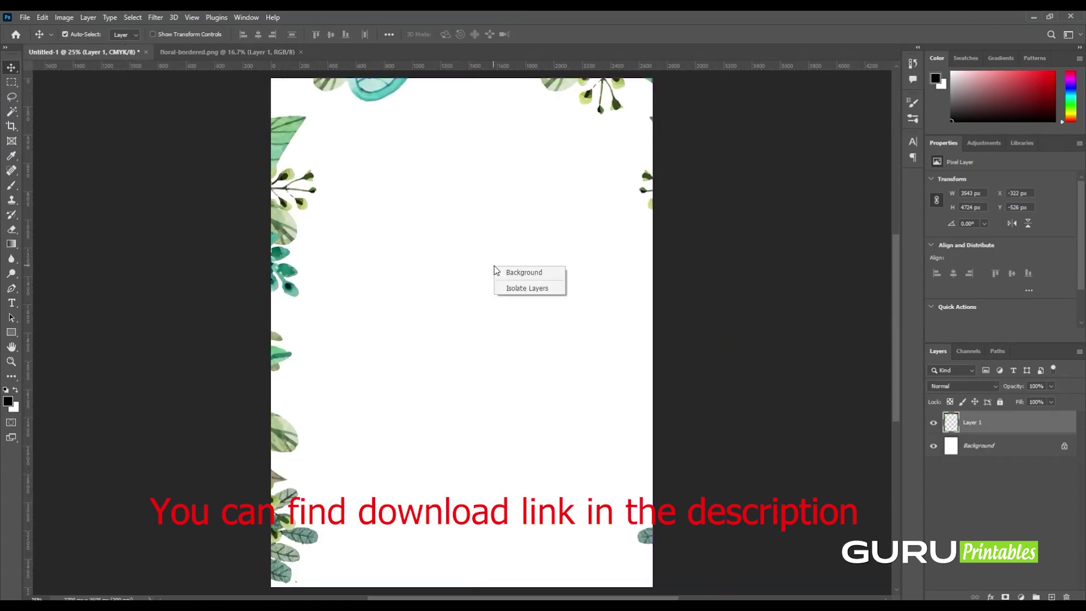
{"action": "left_click", "coordinate": [65, 34]}
Scale the leaf border to fill the page, then close floral-bordered.png.
{"action": "key", "text": "ctrl+t"}
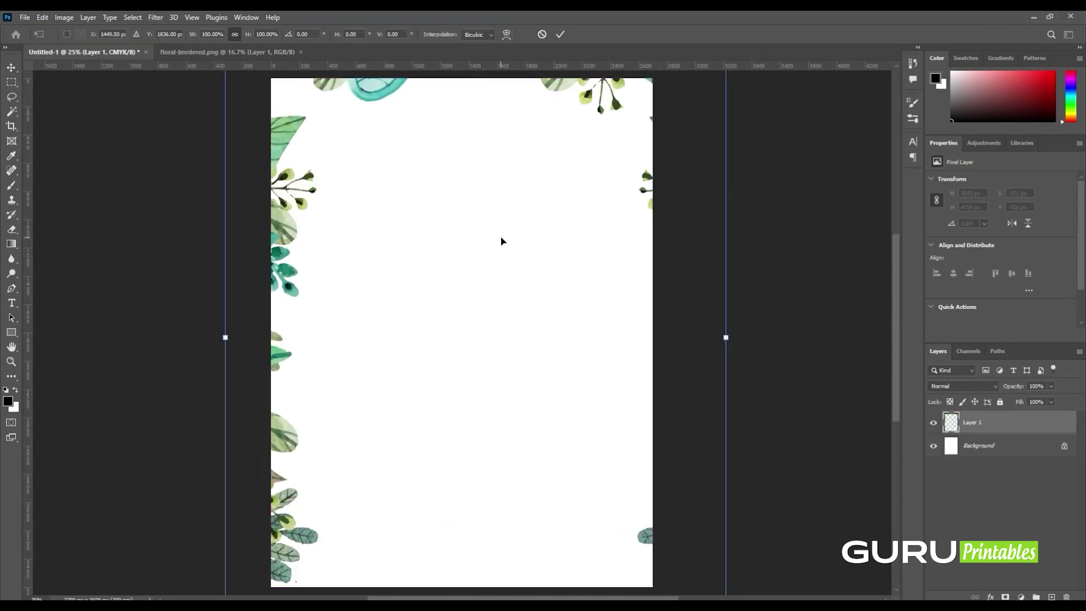
{"action": "mouse_move", "coordinate": [726, 337]}
{"action": "left_mouse_down"}
{"action": "mouse_move", "coordinate": [645, 338]}
{"action": "mouse_move", "coordinate": [653, 328]}
{"action": "left_mouse_up"}
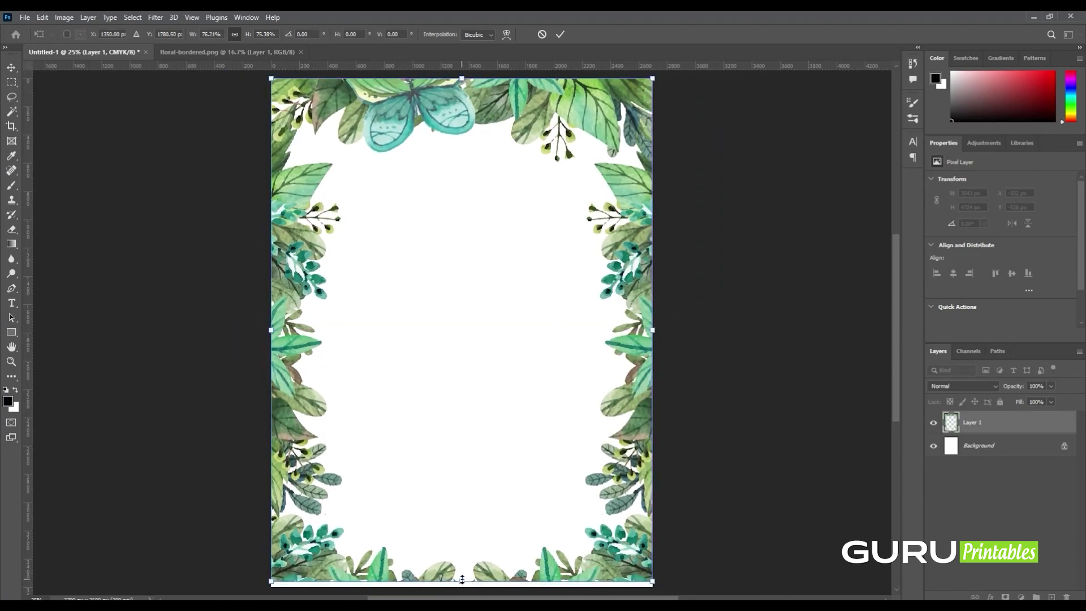
{"action": "left_click_drag", "start_coordinate": [462, 580], "coordinate": [462, 587]}
{"action": "key", "text": "Return"}
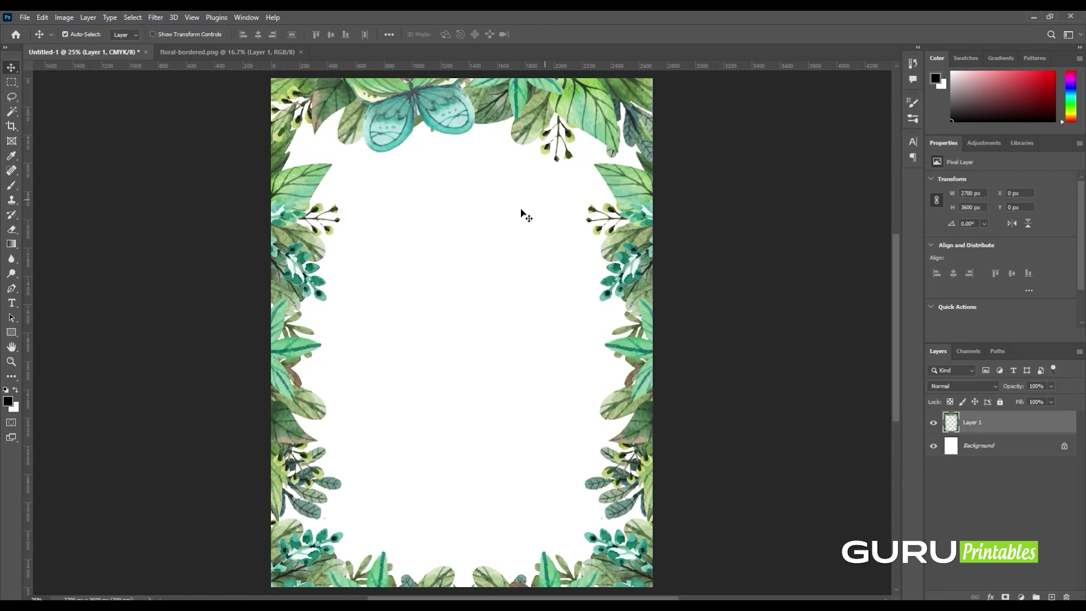
{"action": "left_click", "coordinate": [301, 52]}
Open the rounded-floral.png wreath image.
{"action": "left_click", "coordinate": [25, 17]}
{"action": "left_click", "coordinate": [39, 40]}
{"action": "left_click", "coordinate": [257, 108]}
{"action": "left_click", "coordinate": [447, 298]}
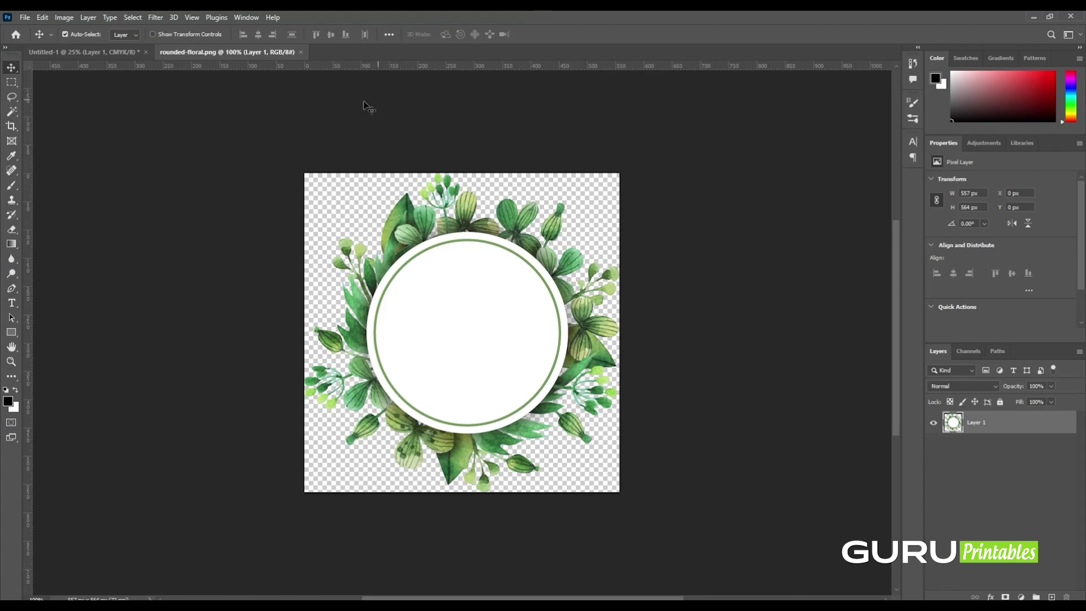
Select the wreath's white circle with the Magic Wand and copy it to a new layer.
{"action": "right_click", "coordinate": [15, 113]}
{"action": "left_click", "coordinate": [70, 134]}
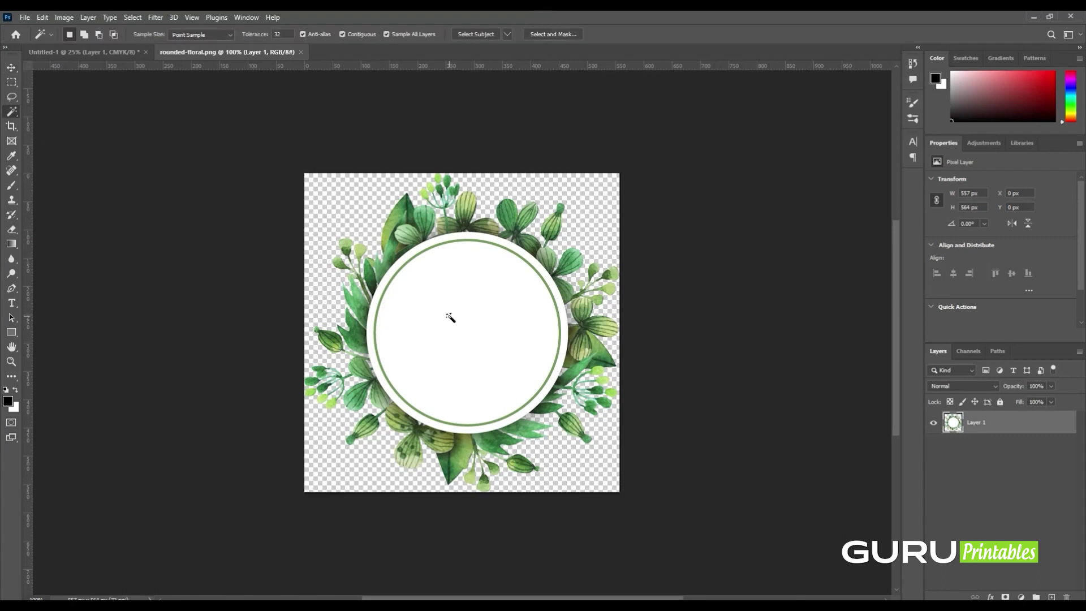
{"action": "right_click", "coordinate": [544, 350]}
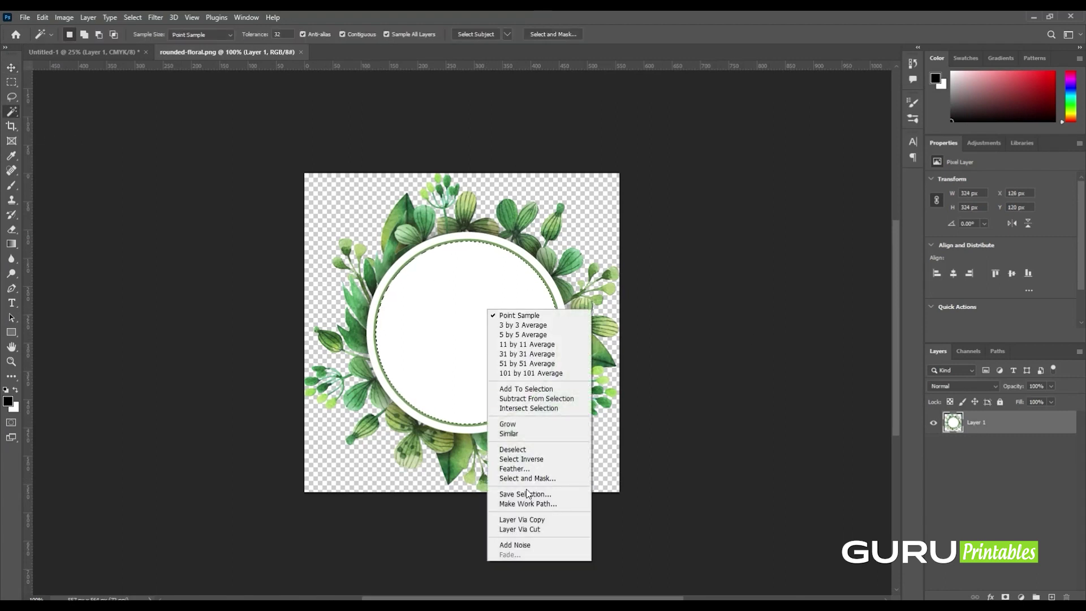
{"action": "left_click", "coordinate": [526, 530]}
{"action": "left_click", "coordinate": [934, 423]}
{"action": "left_click", "coordinate": [934, 423]}
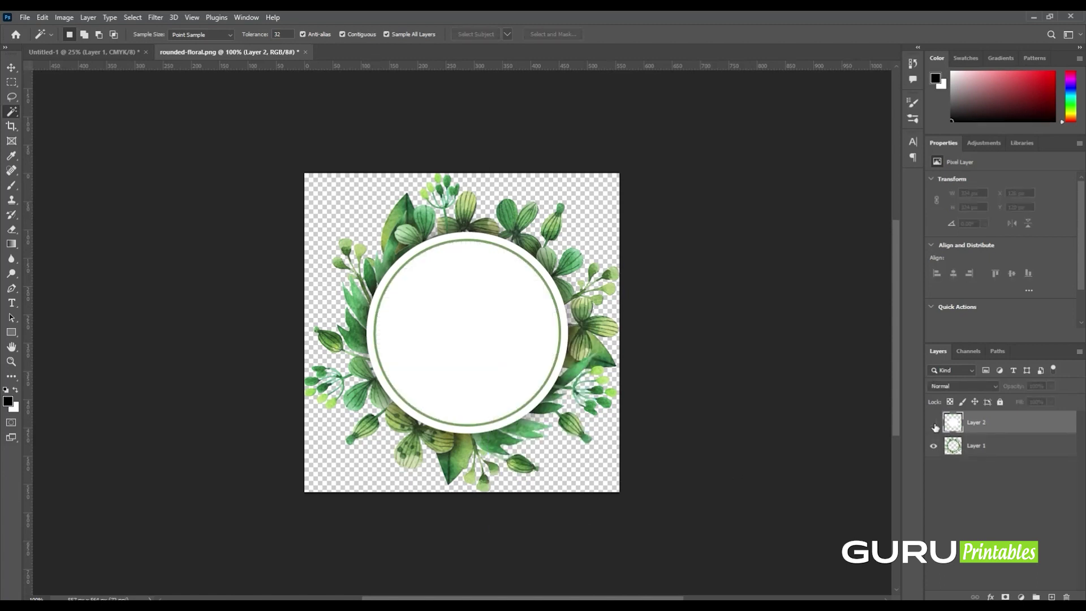
Rename the layers floral-rounded and add-photo, group them, and drag the group into the flyer.
{"action": "double_click", "coordinate": [979, 446]}
{"action": "type", "text": "floral-rounded"}
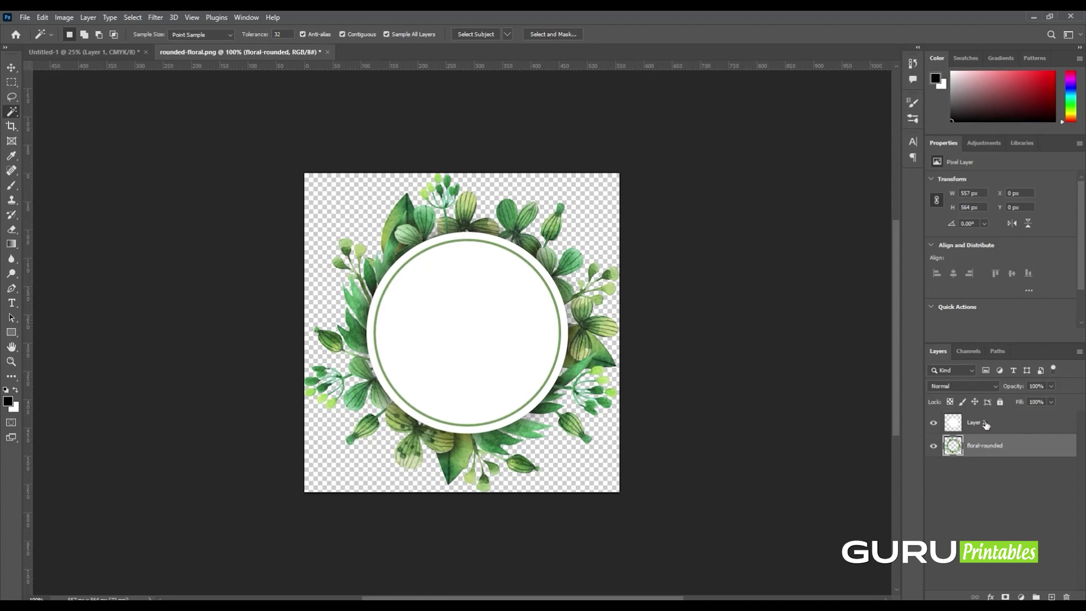
{"action": "double_click", "coordinate": [983, 424]}
{"action": "type", "text": "add-photo"}
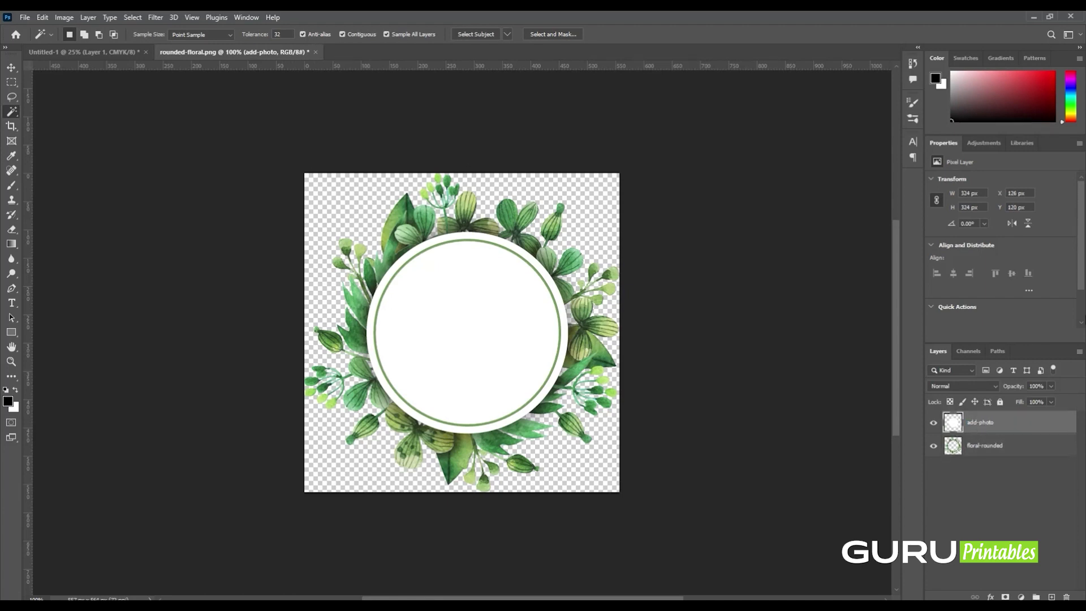
{"action": "left_click", "coordinate": [1006, 444], "text": "shift"}
{"action": "key", "text": "ctrl+g"}
{"action": "type", "text": "add-photo"}
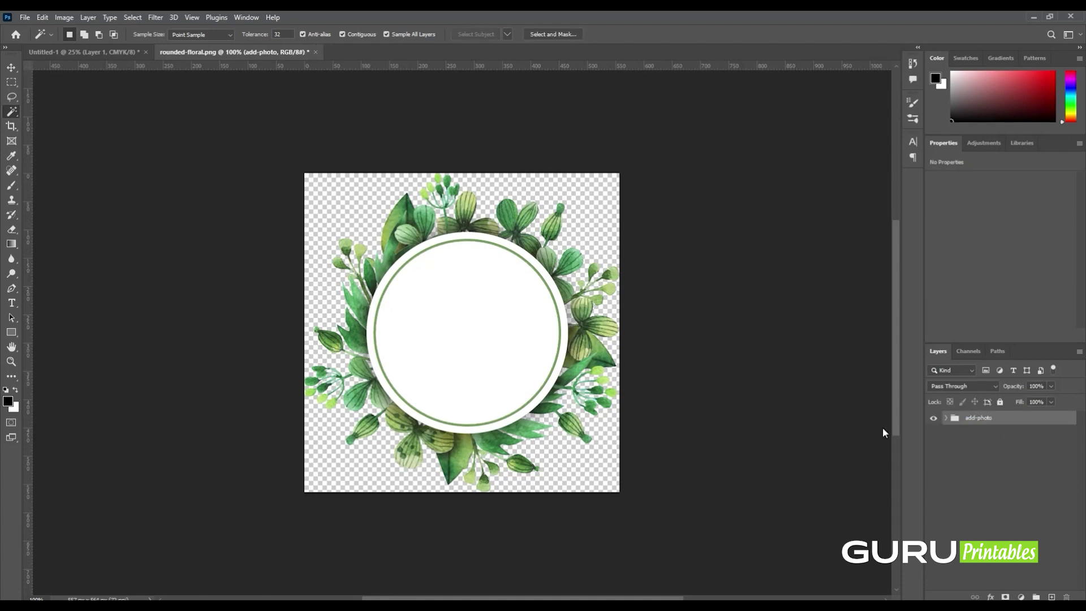
{"action": "left_click_drag", "start_coordinate": [885, 433], "coordinate": [422, 339]}
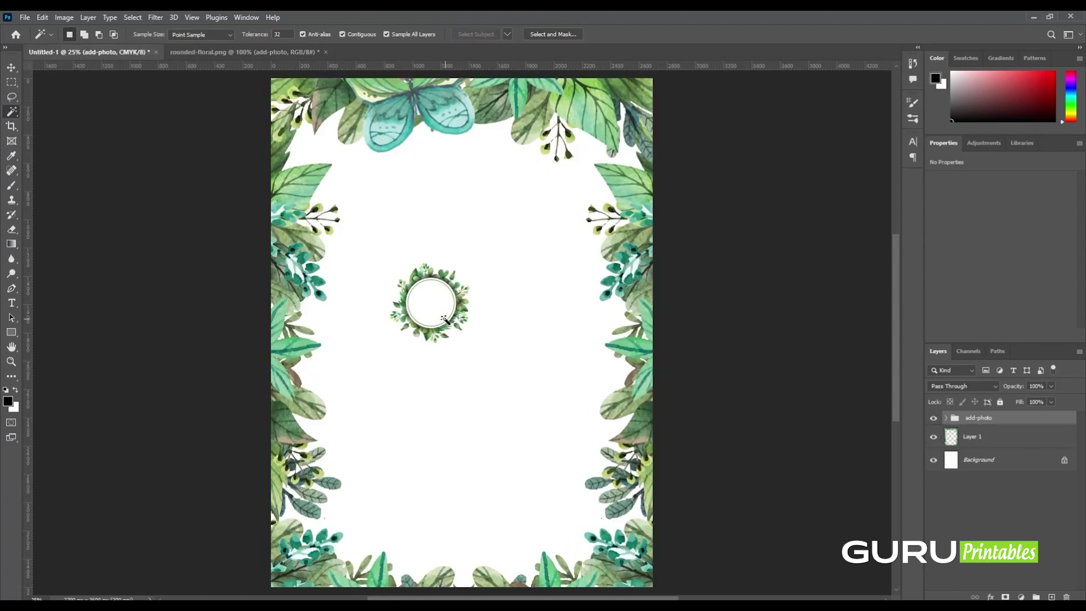
Scale the wreath group to about 203% and centre it near the top of the page.
{"action": "left_click", "coordinate": [132, 17]}
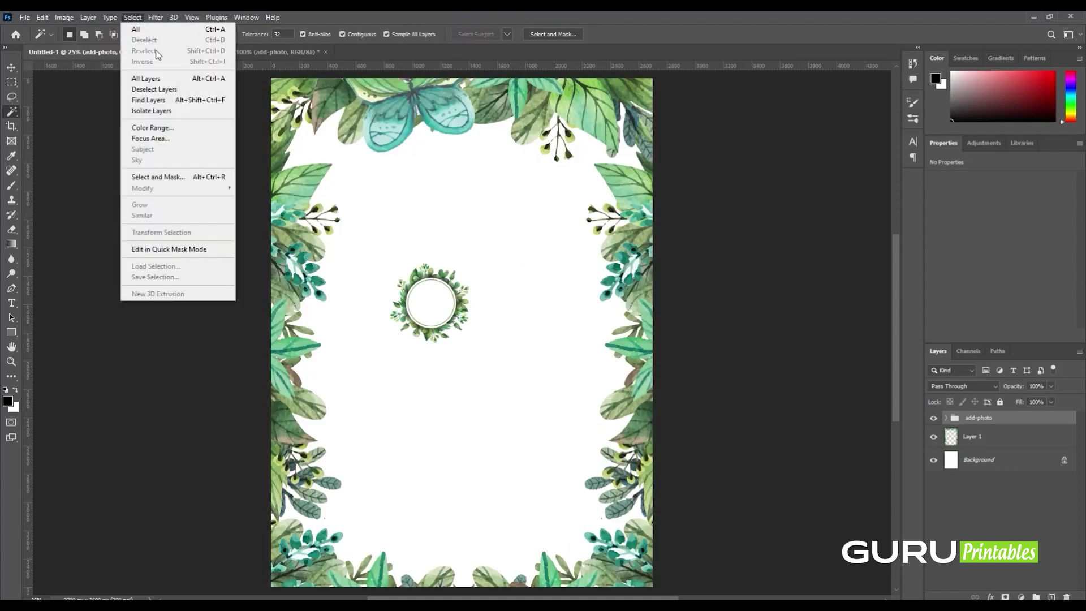
{"action": "left_click", "coordinate": [96, 17]}
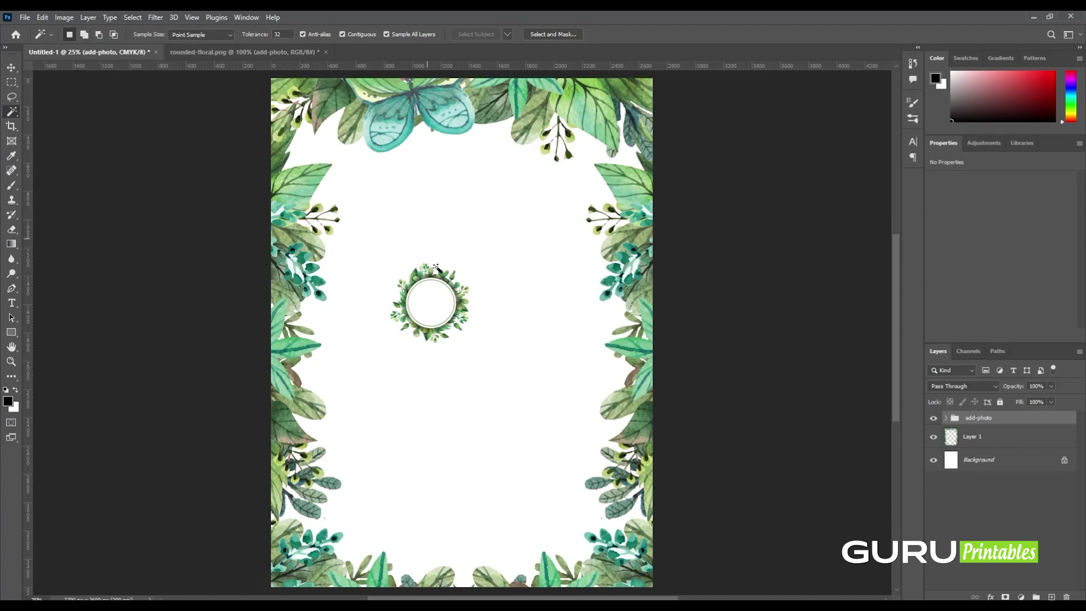
{"action": "key", "text": "ctrl+t"}
{"action": "left_click_drag", "start_coordinate": [437, 319], "coordinate": [467, 214]}
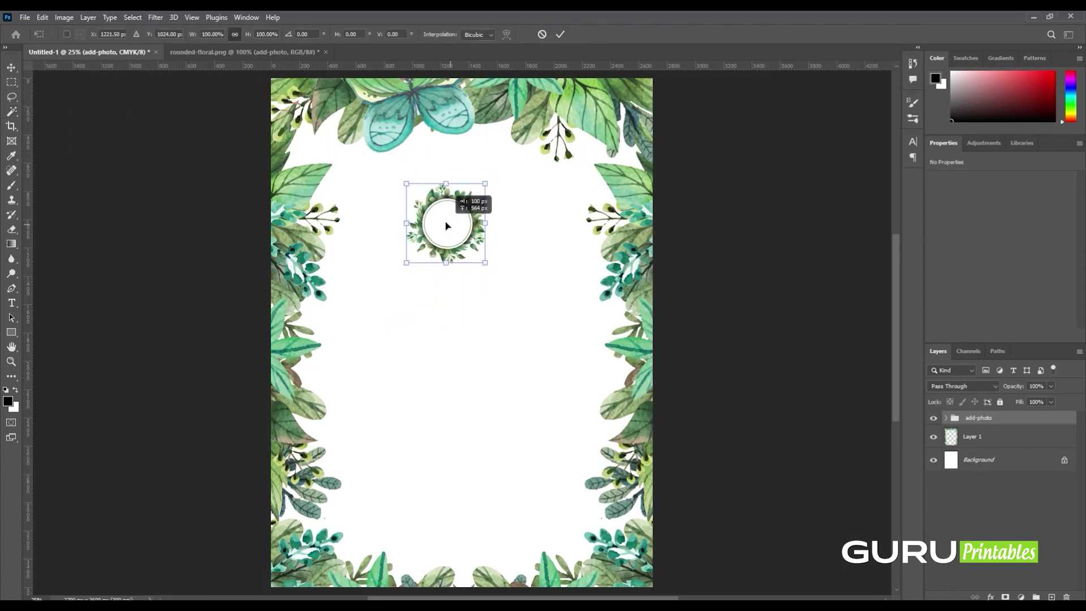
{"action": "left_click_drag", "start_coordinate": [501, 251], "coordinate": [529, 288]}
{"action": "left_click_drag", "start_coordinate": [468, 219], "coordinate": [465, 252]}
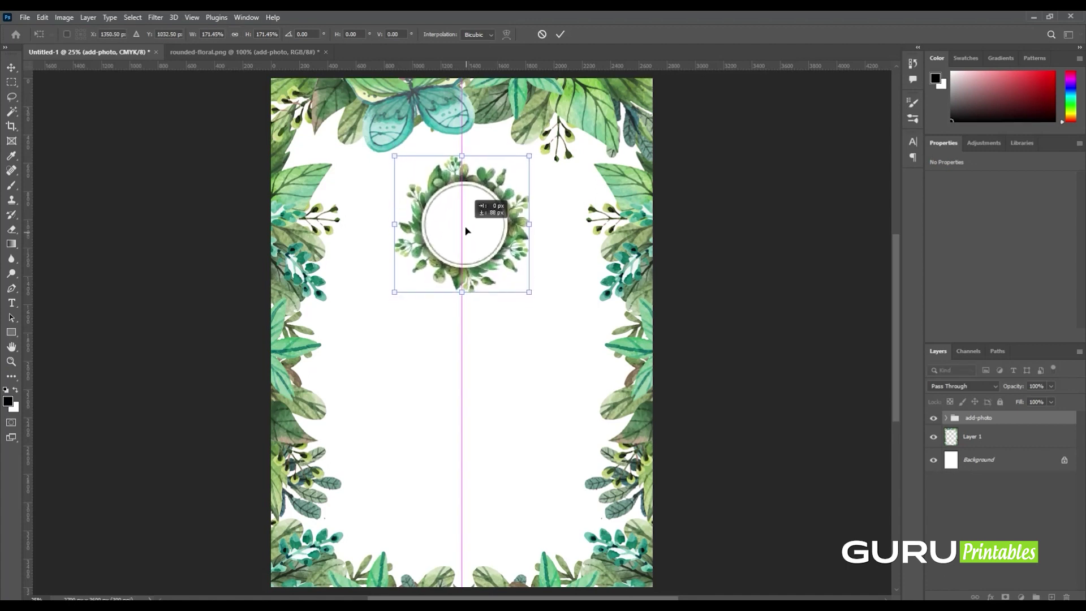
{"action": "left_click_drag", "start_coordinate": [529, 314], "coordinate": [540, 324]}
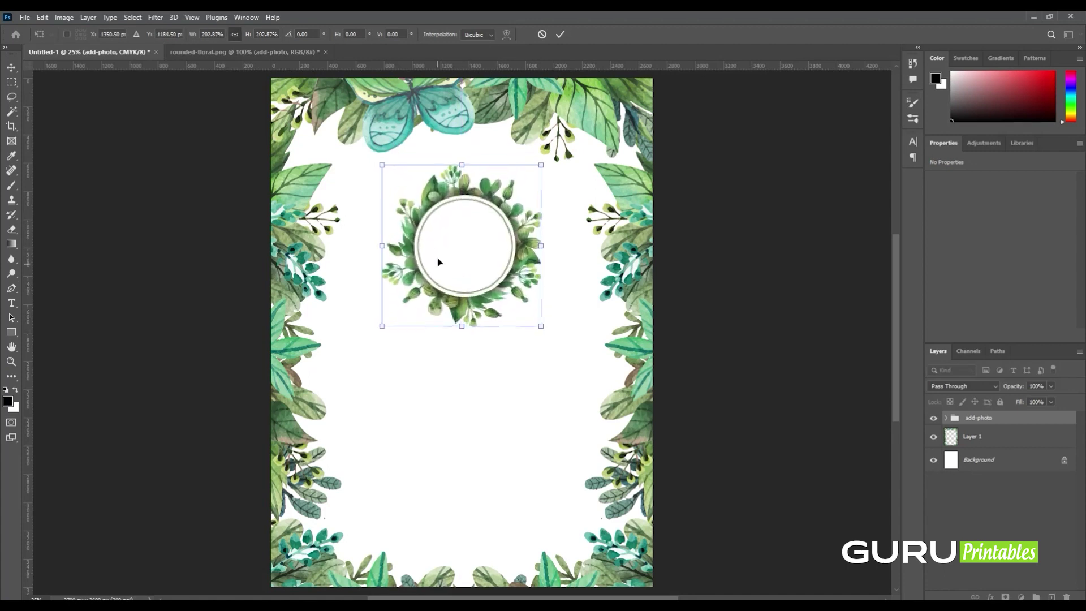
{"action": "left_click_drag", "start_coordinate": [436, 260], "coordinate": [443, 263]}
{"action": "left_click", "coordinate": [562, 34]}
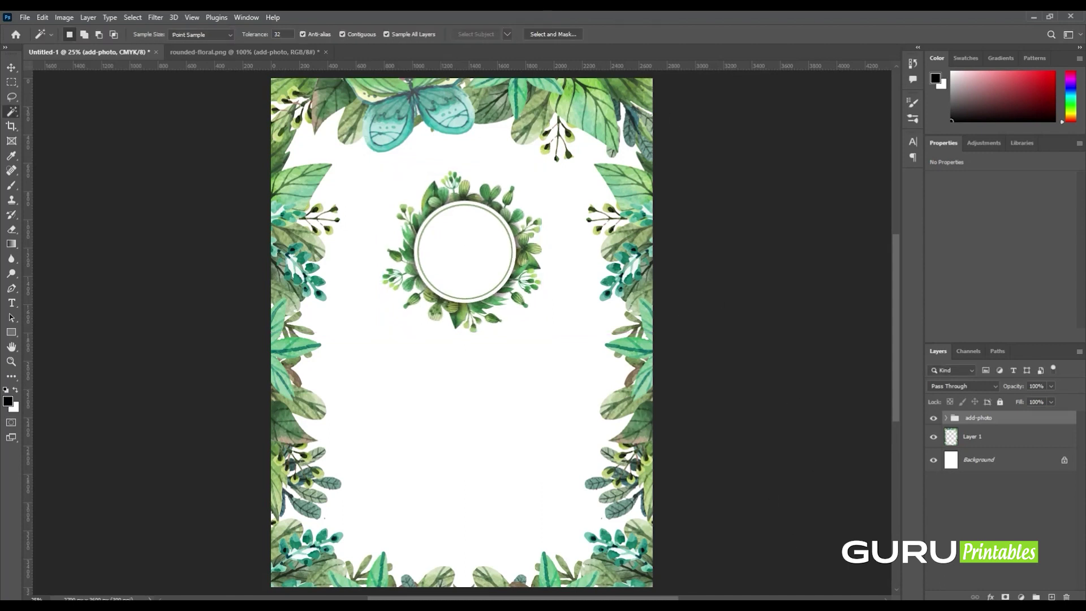
Fine-tune the wreath group's size and move it slightly lower on the page.
{"action": "key", "text": "v"}
{"action": "scroll", "coordinate": [474, 288], "scroll_direction": "down", "scroll_amount": 1}
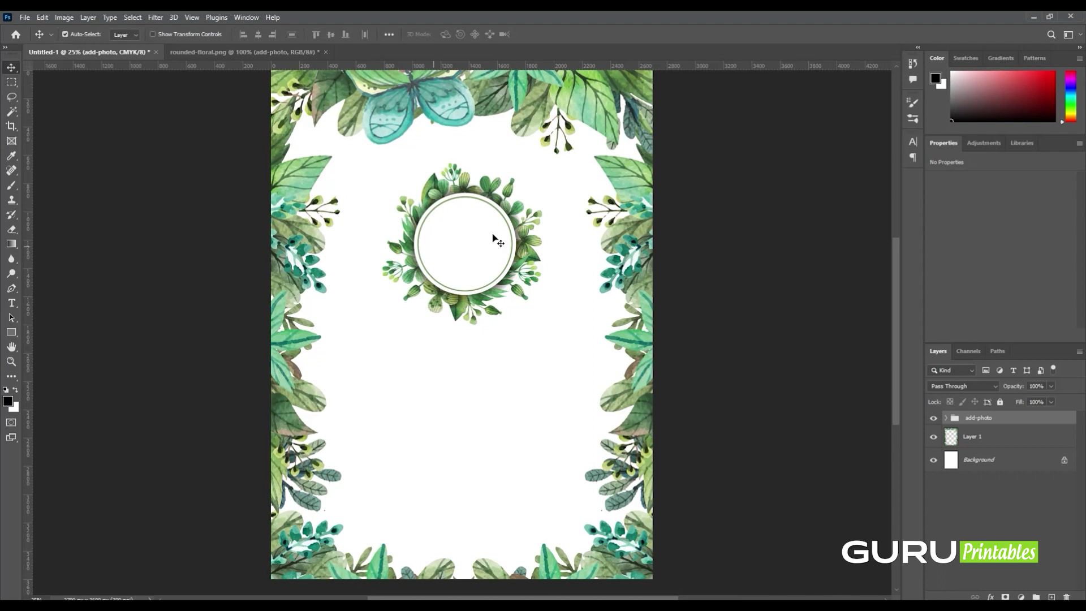
{"action": "key", "text": "ctrl+t"}
{"action": "left_click_drag", "start_coordinate": [542, 326], "coordinate": [549, 333]}
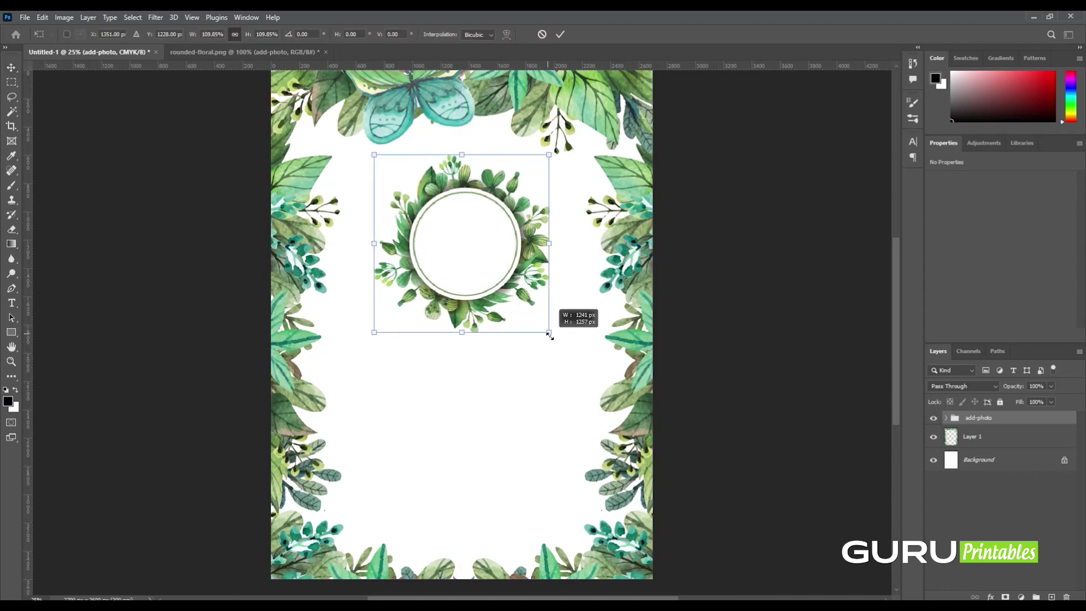
{"action": "left_click_drag", "start_coordinate": [490, 263], "coordinate": [490, 291]}
{"action": "left_click_drag", "start_coordinate": [543, 351], "coordinate": [542, 349]}
{"action": "left_click", "coordinate": [560, 33]}
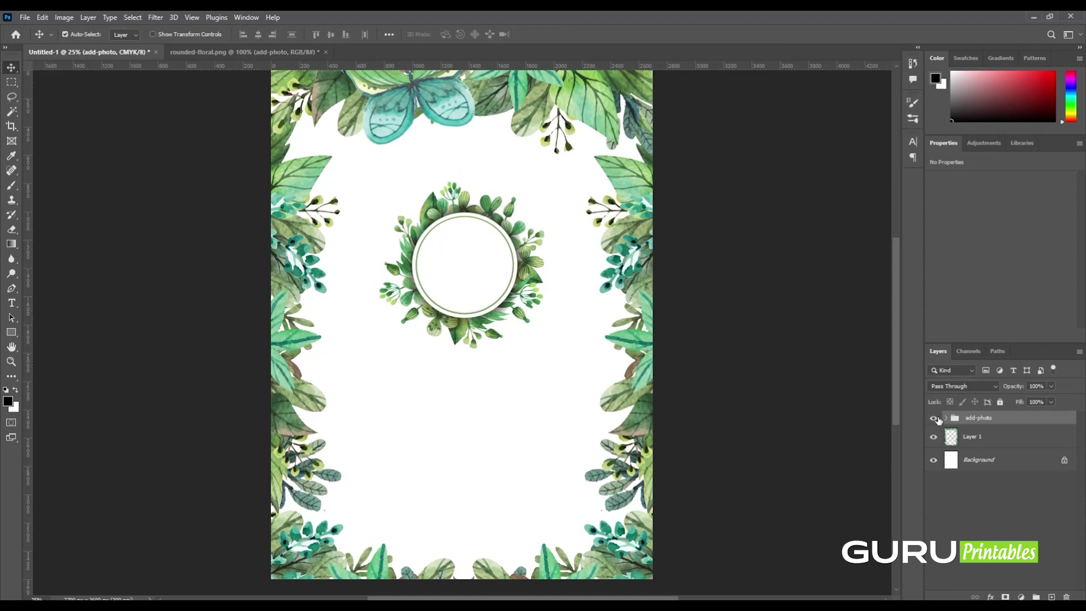
{"action": "left_click", "coordinate": [946, 419]}
Select the wreath's layers and open the baby-boy.jpg photo.
{"action": "left_click", "coordinate": [1002, 436]}
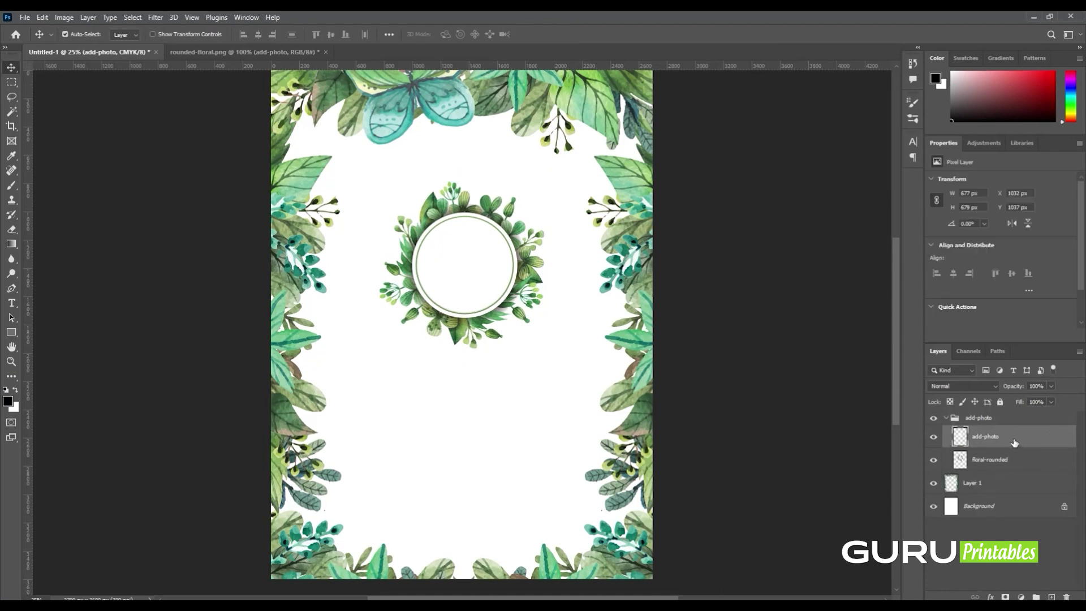
{"action": "left_click", "coordinate": [1012, 458]}
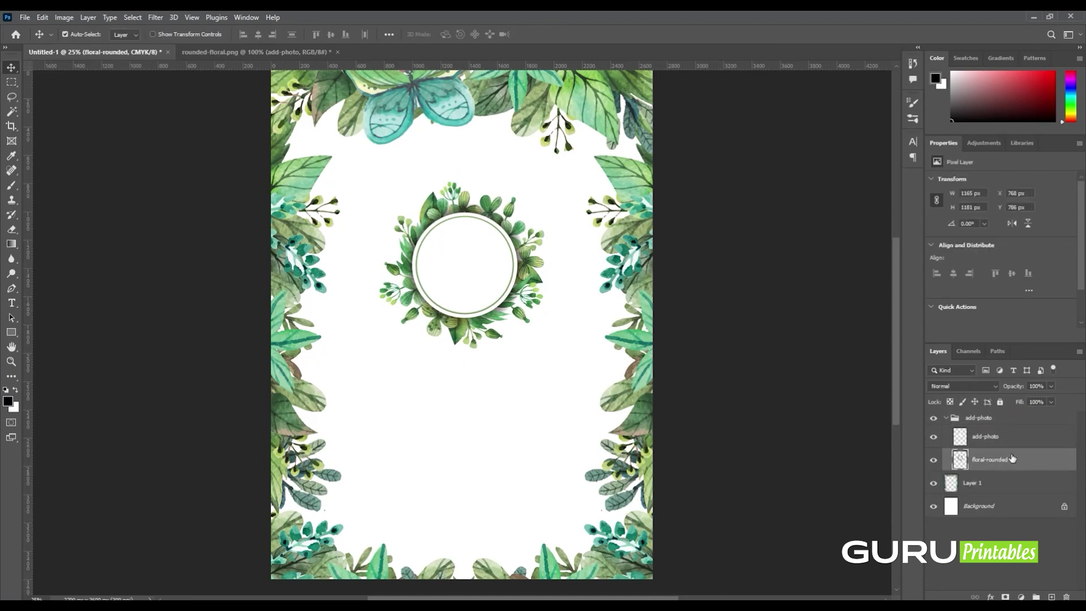
{"action": "key", "text": "ctrl+o"}
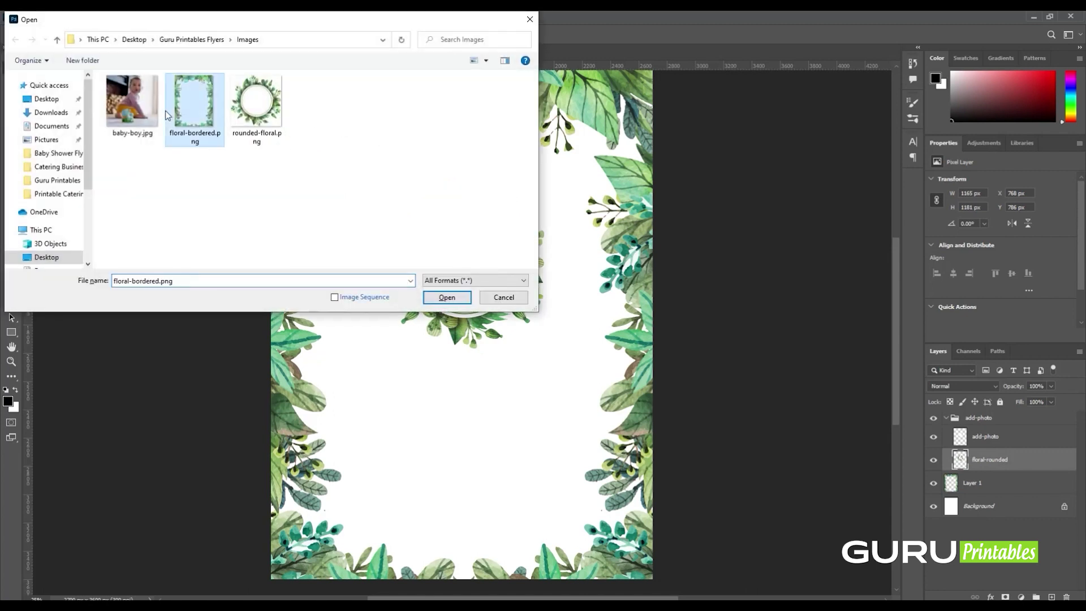
{"action": "double_click", "coordinate": [145, 108]}
Bring the baby photo into the flyer above the circle and shrink it to about 900 px.
{"action": "mouse_move", "coordinate": [779, 373]}
{"action": "left_mouse_down"}
{"action": "mouse_move", "coordinate": [478, 283]}
{"action": "mouse_move", "coordinate": [540, 303]}
{"action": "mouse_move", "coordinate": [530, 314]}
{"action": "left_mouse_up"}
{"action": "key", "text": "ctrl+bracketright"}
{"action": "key", "text": "ctrl+t"}
{"action": "left_click_drag", "start_coordinate": [606, 133], "coordinate": [561, 242]}
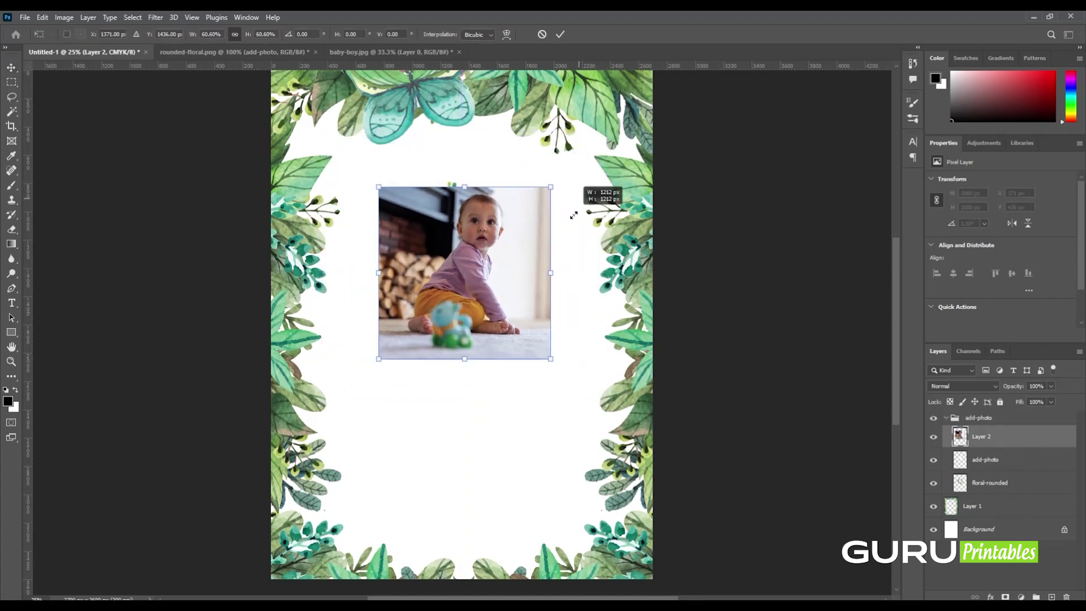
{"action": "left_click", "coordinate": [560, 35]}
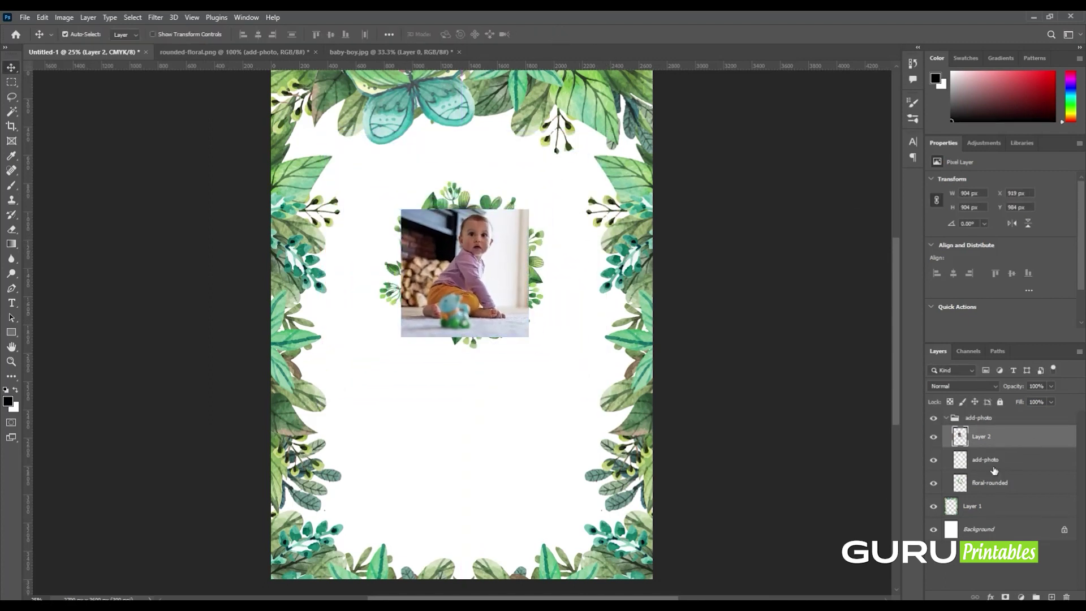
Clip the photo into the add-photo circle, nudge it down, and collapse the group.
{"action": "left_click", "coordinate": [1005, 447], "text": "alt"}
{"action": "key", "text": "ctrl+t"}
{"action": "left_click_drag", "start_coordinate": [465, 266], "coordinate": [469, 281]}
{"action": "left_click", "coordinate": [559, 36]}
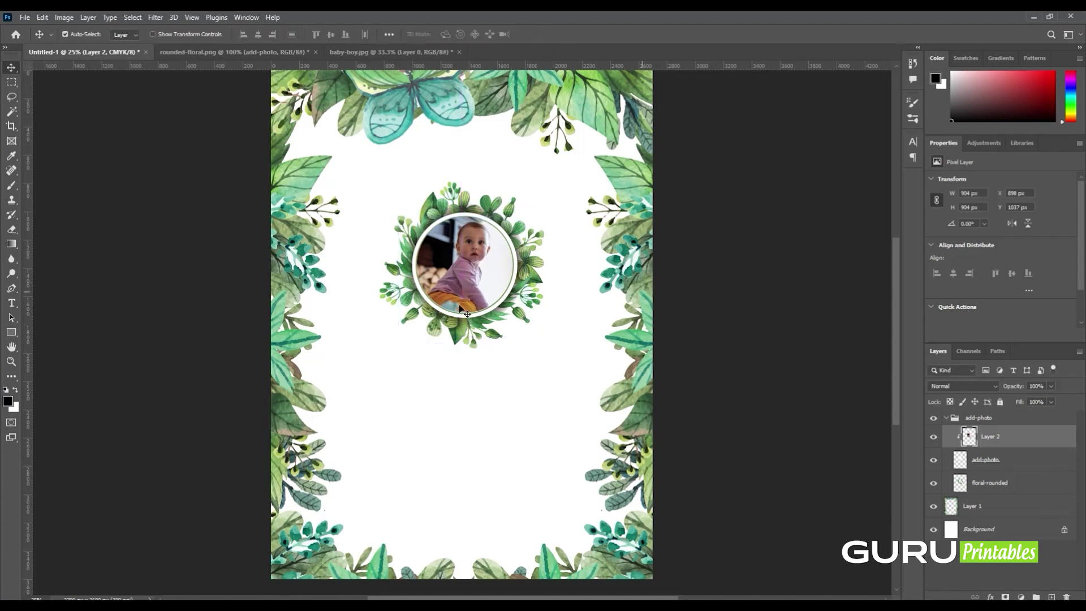
{"action": "left_click", "coordinate": [946, 417]}
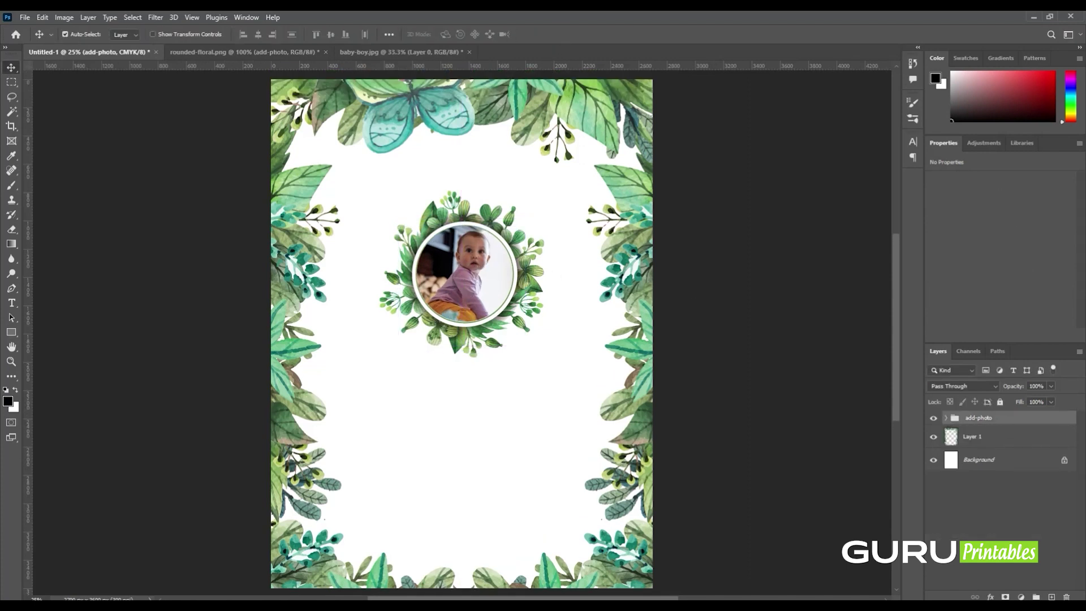
Add a new layer with an enlarged text box above the wreath and open text.txt.
{"action": "left_click", "coordinate": [1050, 597]}
{"action": "left_click", "coordinate": [11, 303]}
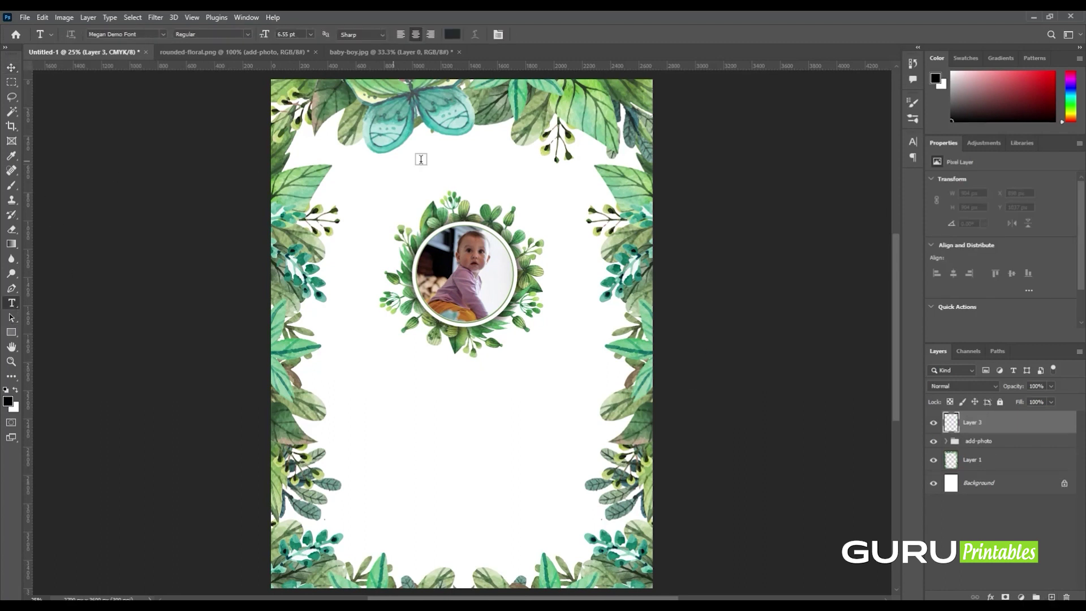
{"action": "left_click", "coordinate": [445, 163]}
{"action": "key", "text": "ctrl+shift+greater"}
{"action": "key", "text": "ctrl+shift+greater"}
{"action": "key", "text": "ctrl+shift+greater"}
{"action": "key", "text": "ctrl+shift+greater"}
{"action": "key", "text": "ctrl+shift+greater"}
{"action": "key", "text": "ctrl+shift+greater"}
{"action": "key", "text": "ctrl+shift+greater"}
{"action": "key", "text": "ctrl+shift+greater"}
{"action": "key", "text": "ctrl+shift+greater"}
{"action": "key", "text": "ctrl+shift+greater"}
{"action": "key", "text": "ctrl+shift+greater"}
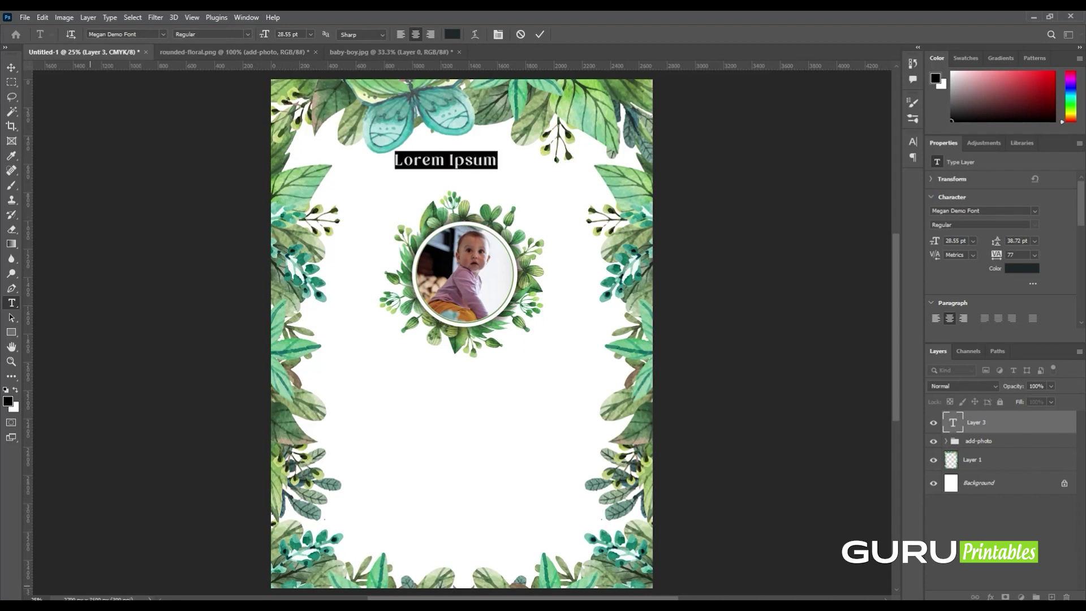
{"action": "double_click", "coordinate": [216, 118]}
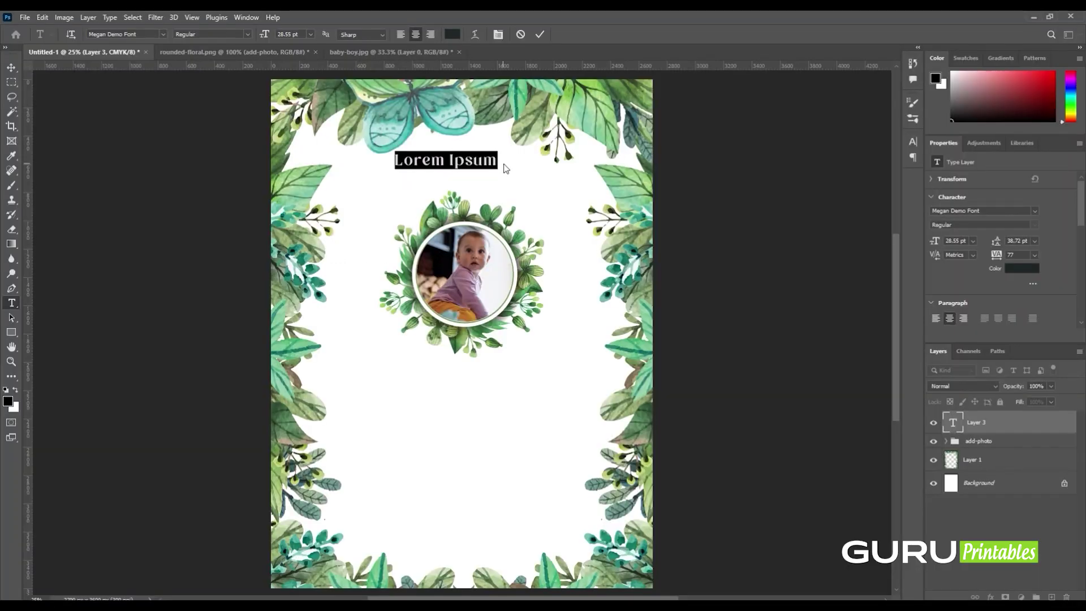
Enter the 'Baby' title, move it below the photo frame, and scale it up.
{"action": "type", "text": "Bab"}
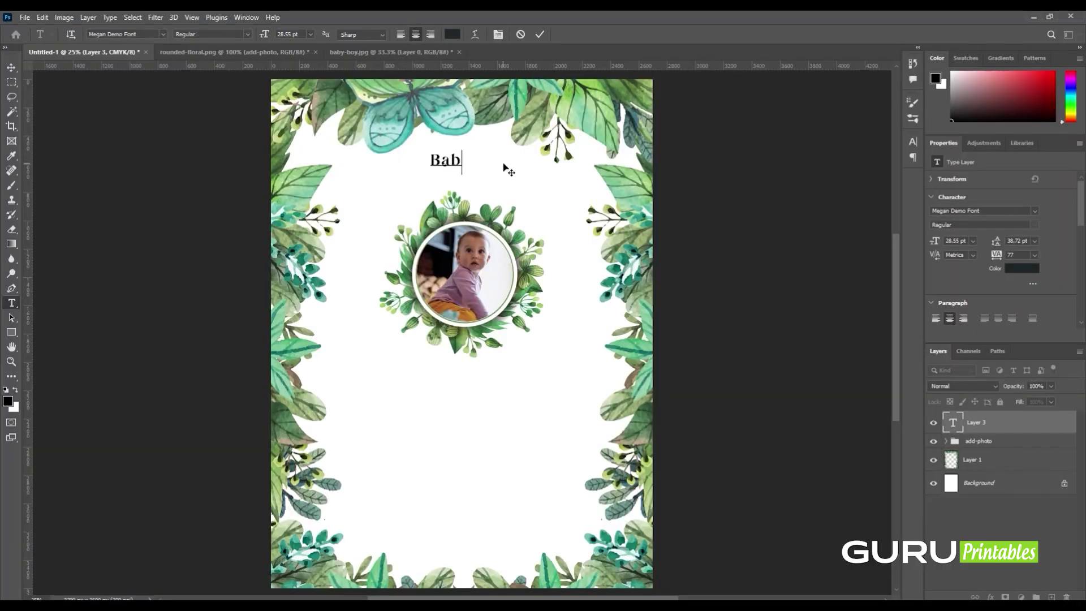
{"action": "left_click", "coordinate": [540, 34]}
{"action": "key", "text": "v"}
{"action": "mouse_move", "coordinate": [459, 165]}
{"action": "left_mouse_down"}
{"action": "mouse_move", "coordinate": [475, 382]}
{"action": "mouse_move", "coordinate": [503, 401]}
{"action": "left_mouse_up"}
{"action": "key", "text": "ctrl+t"}
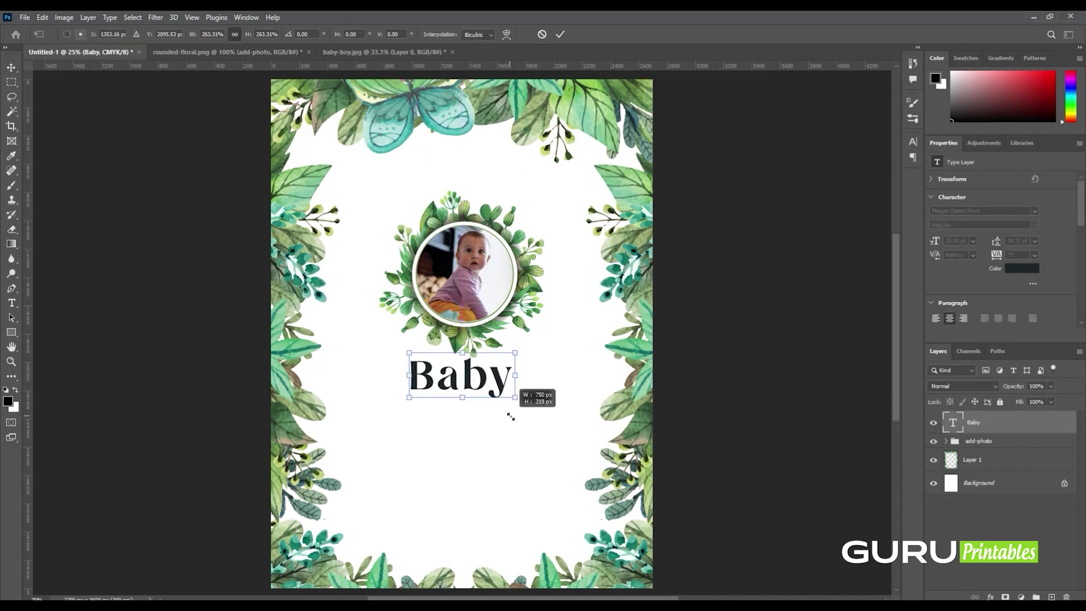
{"action": "key", "text": "Return"}
Duplicate the title just below itself, retype it as 'Shower', and enlarge it.
{"action": "left_click_drag", "start_coordinate": [488, 381], "coordinate": [488, 417]}
{"action": "double_click", "coordinate": [488, 417]}
{"action": "type", "text": "Shower"}
{"action": "key", "text": "ctrl+Return"}
{"action": "key", "text": "ctrl+t"}
{"action": "left_click_drag", "start_coordinate": [522, 428], "coordinate": [555, 437]}
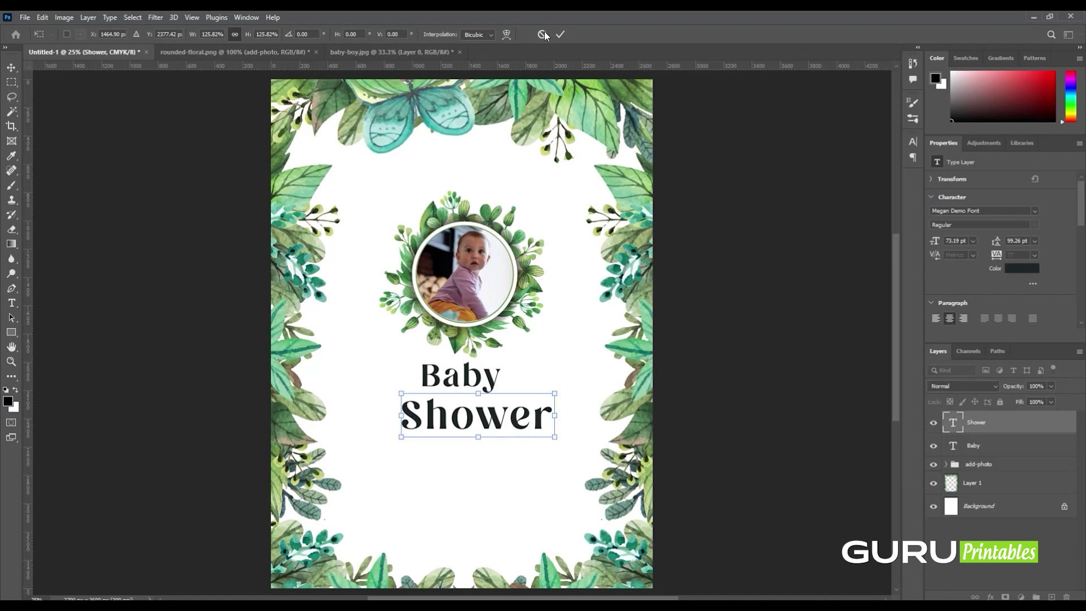
{"action": "left_click_drag", "start_coordinate": [555, 437], "coordinate": [566, 440]}
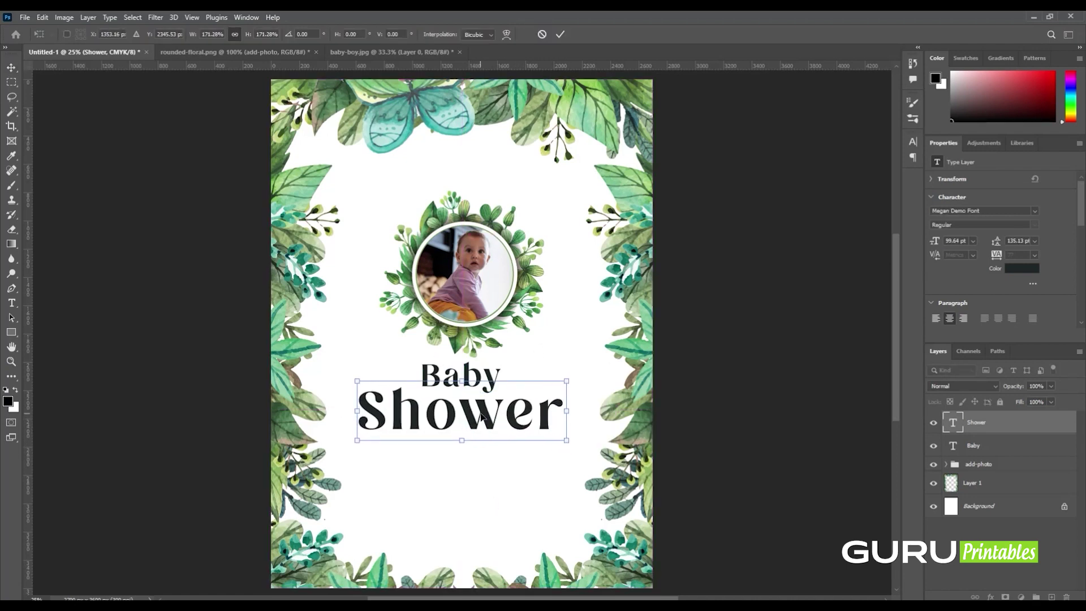
{"action": "left_click_drag", "start_coordinate": [482, 418], "coordinate": [482, 414]}
{"action": "left_click_drag", "start_coordinate": [565, 438], "coordinate": [544, 431]}
Paste 'PLEASE JOIN US FOR A' from Notepad into a new text layer at the top.
{"action": "left_click", "coordinate": [560, 35]}
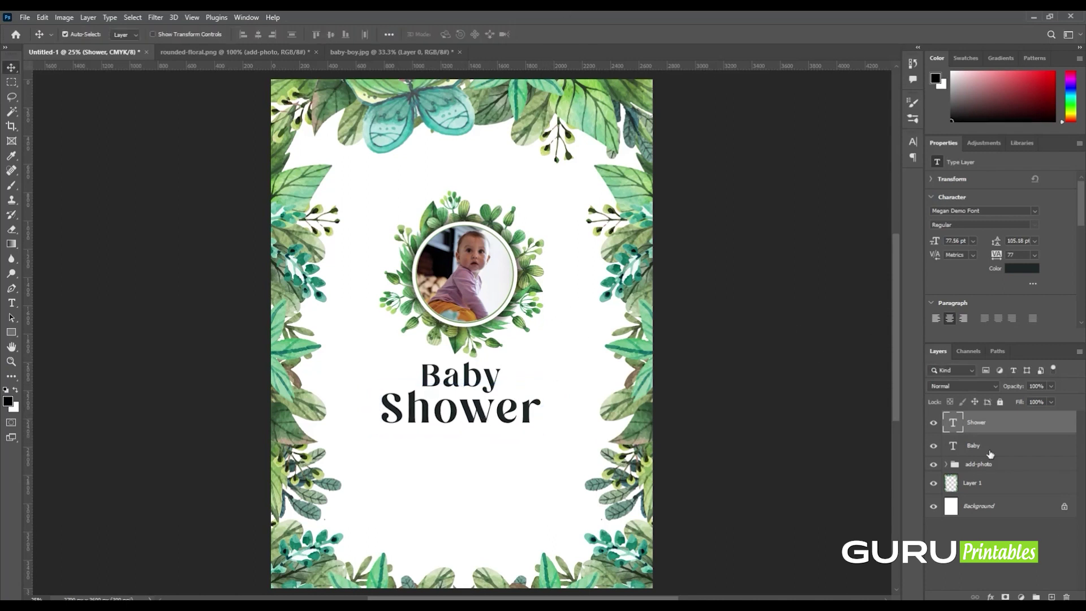
{"action": "key", "text": "ctrl+shift+alt+n"}
{"action": "left_click", "coordinate": [12, 303]}
{"action": "left_click", "coordinate": [456, 165]}
{"action": "key", "text": "alt+Tab"}
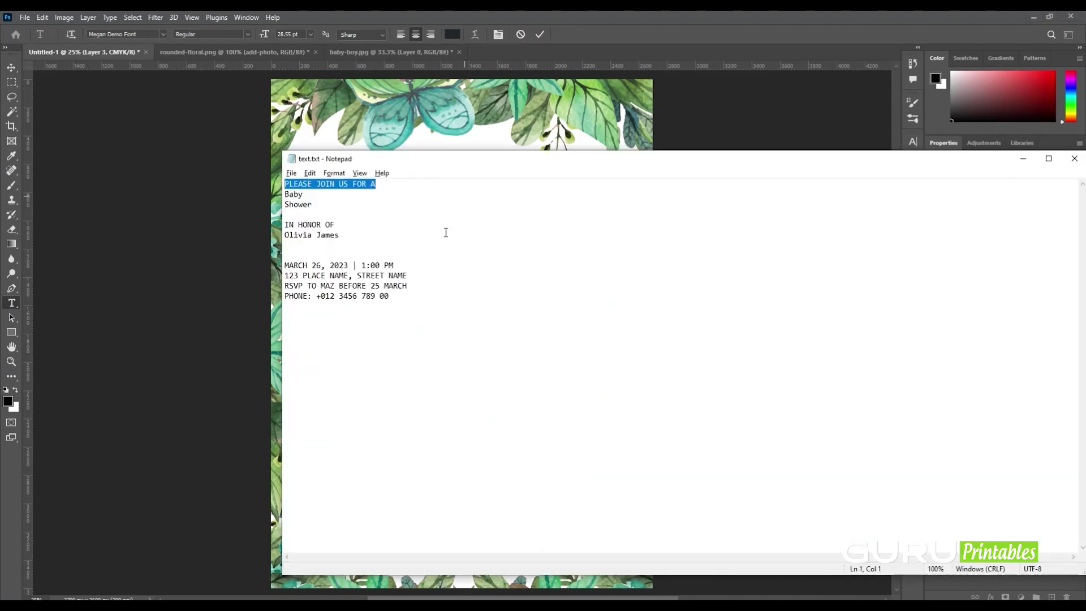
{"action": "key", "text": "ctrl+c"}
{"action": "key", "text": "alt+Tab"}
{"action": "key", "text": "ctrl+v"}
Set the invite line in Bell MT and centre it on the page.
{"action": "key", "text": "ctrl+a"}
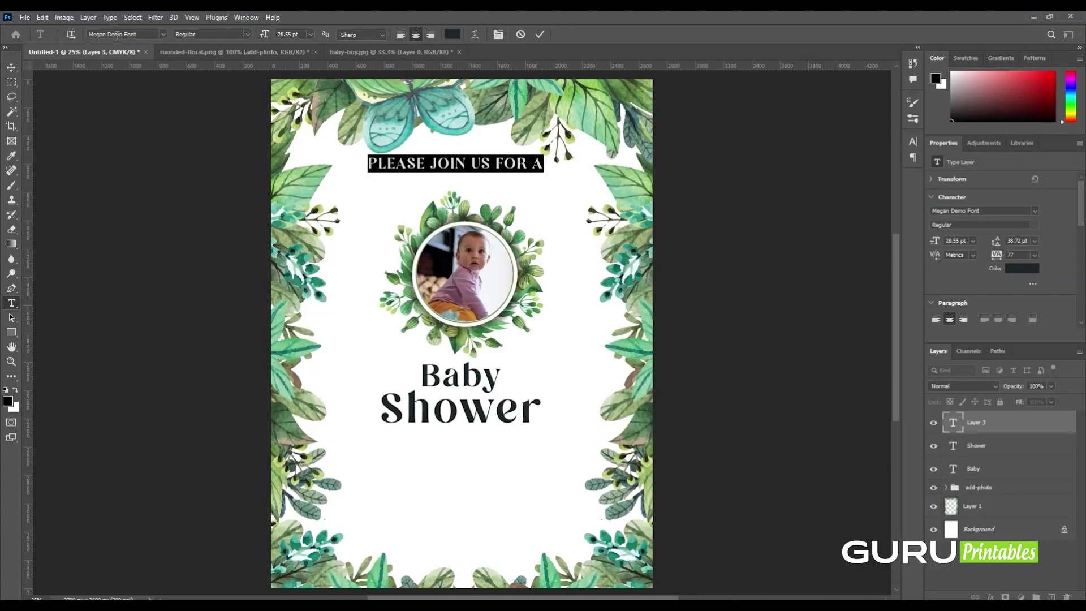
{"action": "key", "text": "BackSpace"}
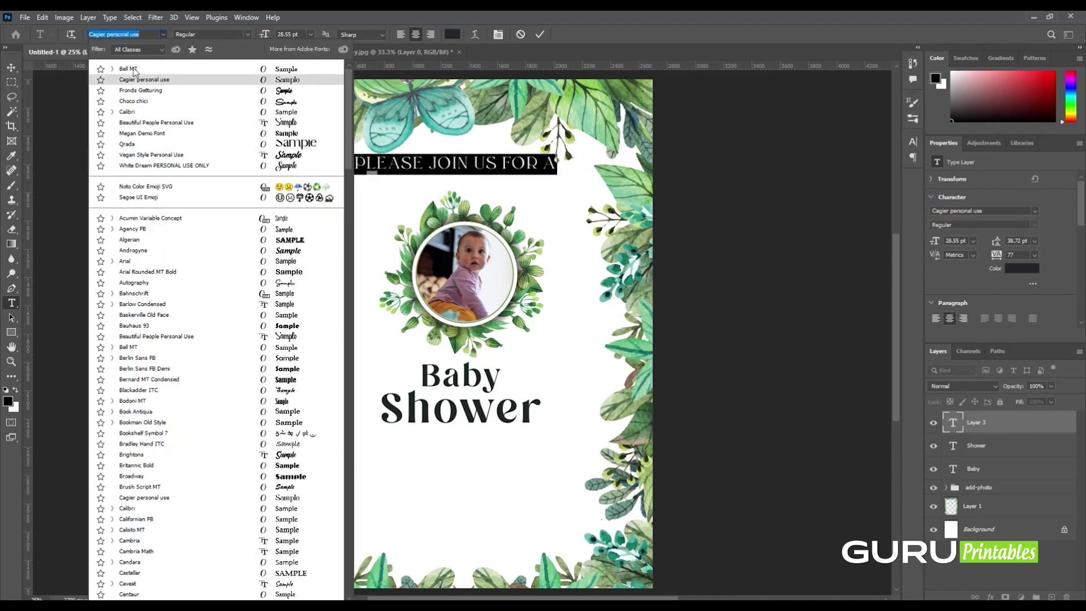
{"action": "left_click", "coordinate": [151, 68]}
{"action": "left_click", "coordinate": [539, 35]}
{"action": "left_click_drag", "start_coordinate": [498, 160], "coordinate": [504, 168]}
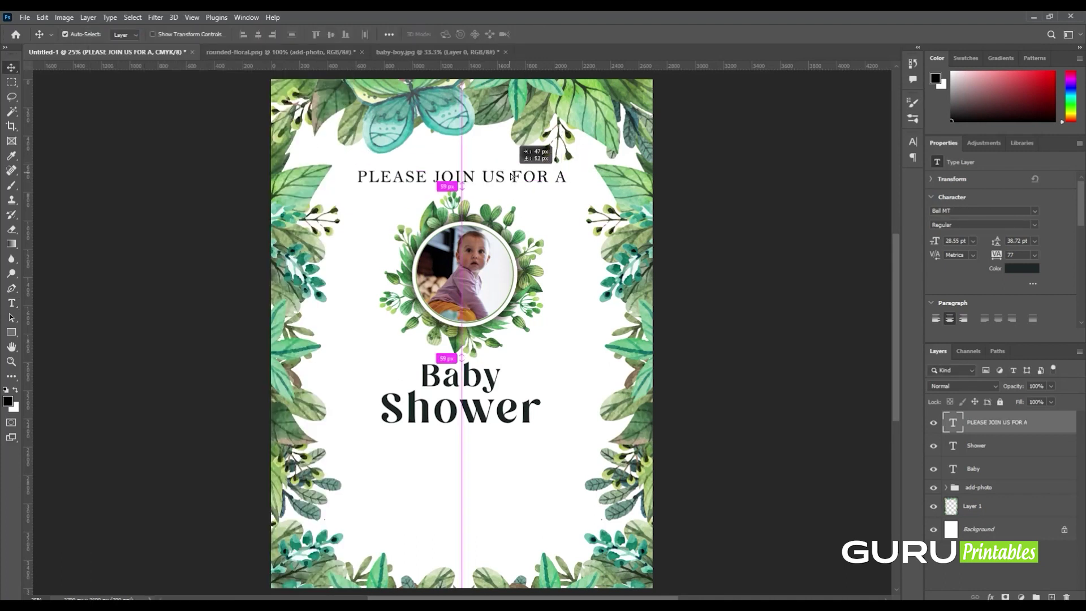
Warp the invite line into an Arc with bend +40 and move it above the photo frame.
{"action": "left_click", "coordinate": [498, 34]}
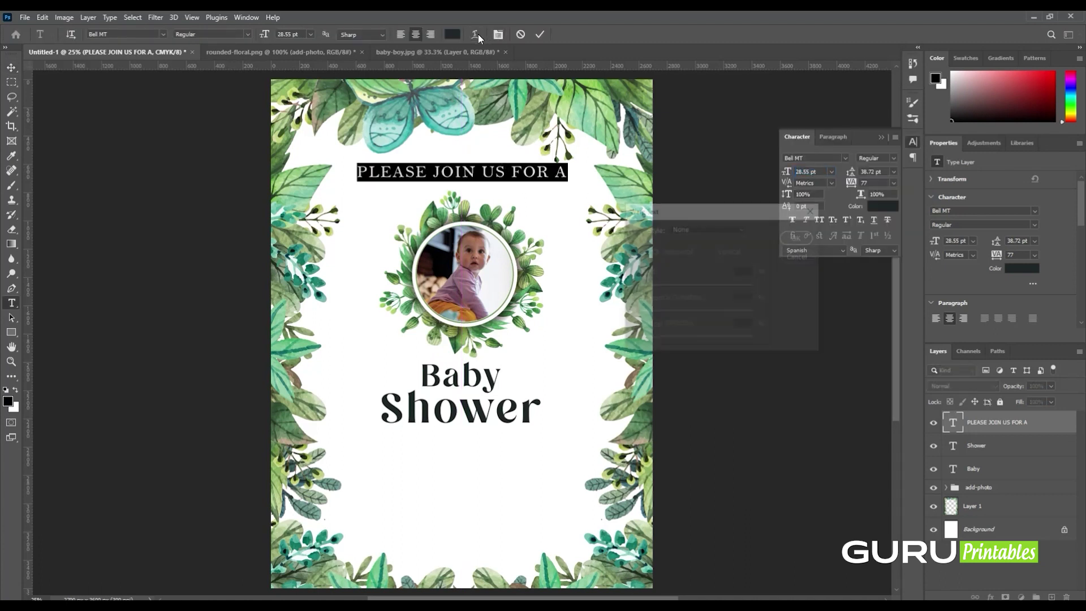
{"action": "left_click", "coordinate": [707, 229]}
{"action": "left_click", "coordinate": [690, 239]}
{"action": "left_click_drag", "start_coordinate": [724, 287], "coordinate": [719, 287]}
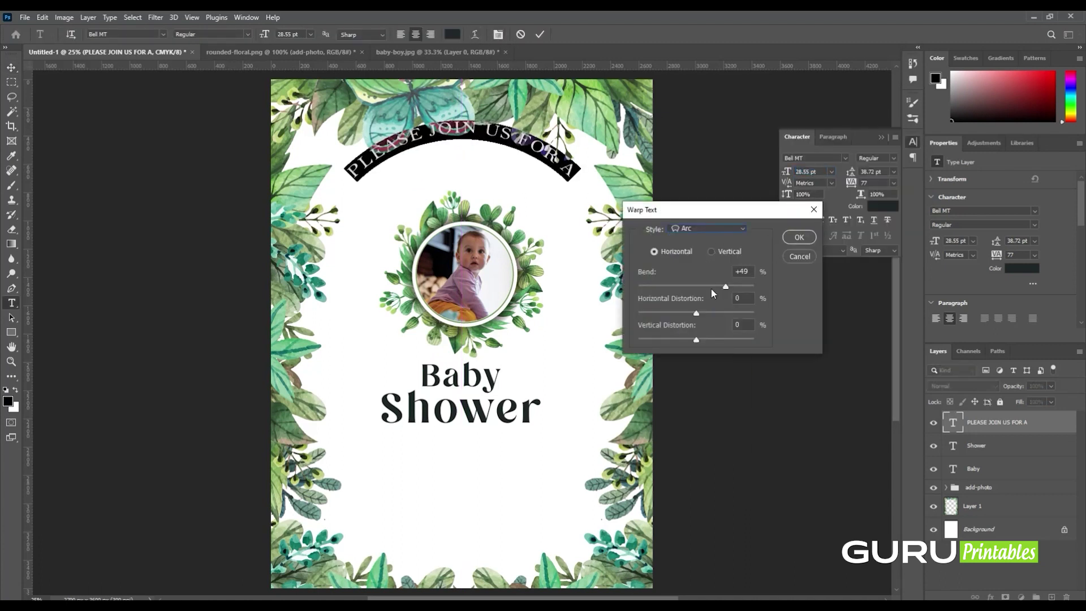
{"action": "left_click", "coordinate": [796, 238]}
{"action": "left_click", "coordinate": [541, 35]}
{"action": "key", "text": "v"}
{"action": "left_click_drag", "start_coordinate": [523, 151], "coordinate": [523, 181]}
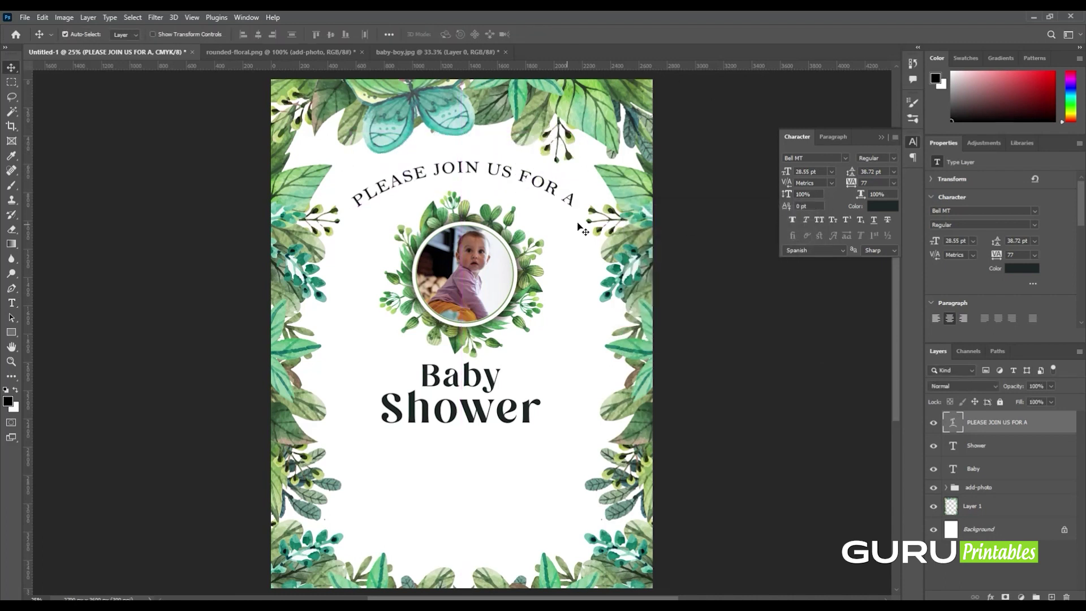
{"action": "left_click", "coordinate": [708, 272]}
{"action": "scroll", "coordinate": [781, 192], "scroll_direction": "down", "scroll_amount": 1}
{"action": "scroll", "coordinate": [752, 260], "scroll_direction": "up", "scroll_amount": 1}
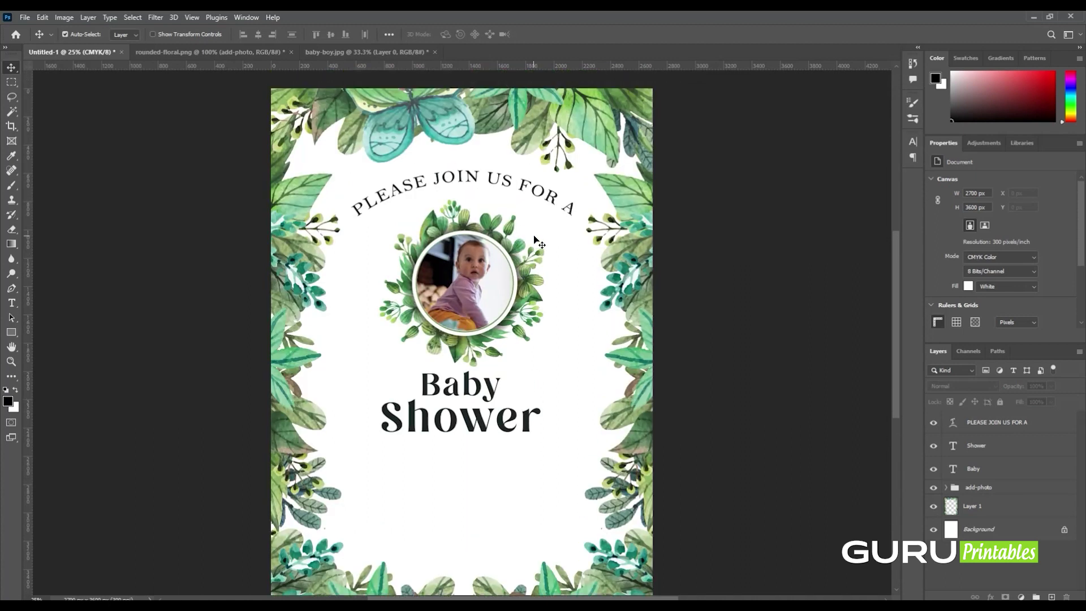
Paste the IN HONOR OF line from the notes, shrink it and place it under Shower.
{"action": "scroll", "coordinate": [731, 323], "scroll_direction": "down", "scroll_amount": 1}
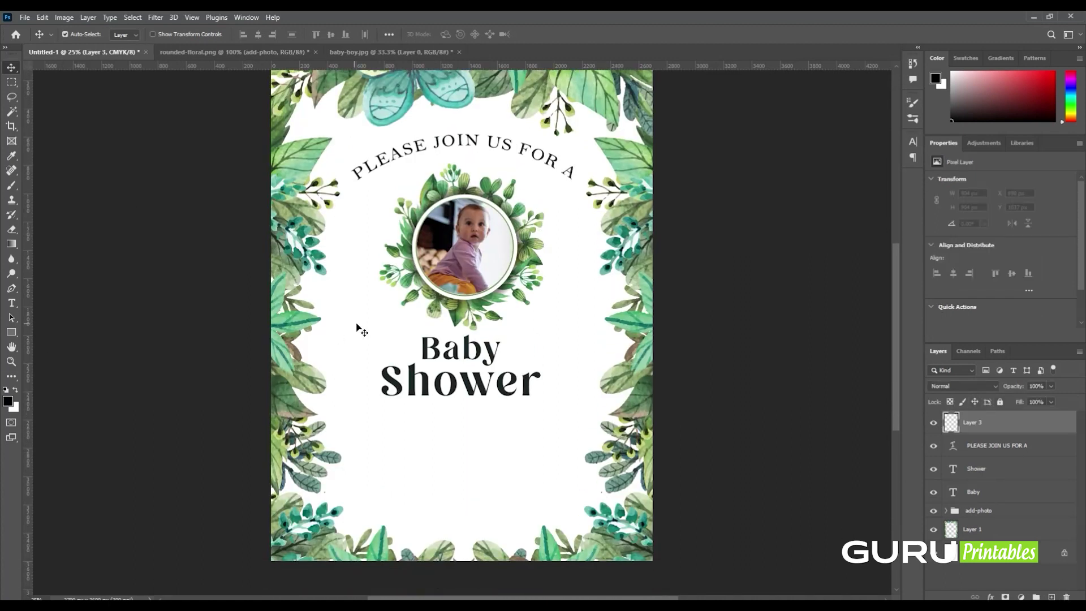
{"action": "key", "text": "t"}
{"action": "left_click", "coordinate": [413, 442]}
{"action": "key", "text": "alt+Tab"}
{"action": "left_click", "coordinate": [382, 246]}
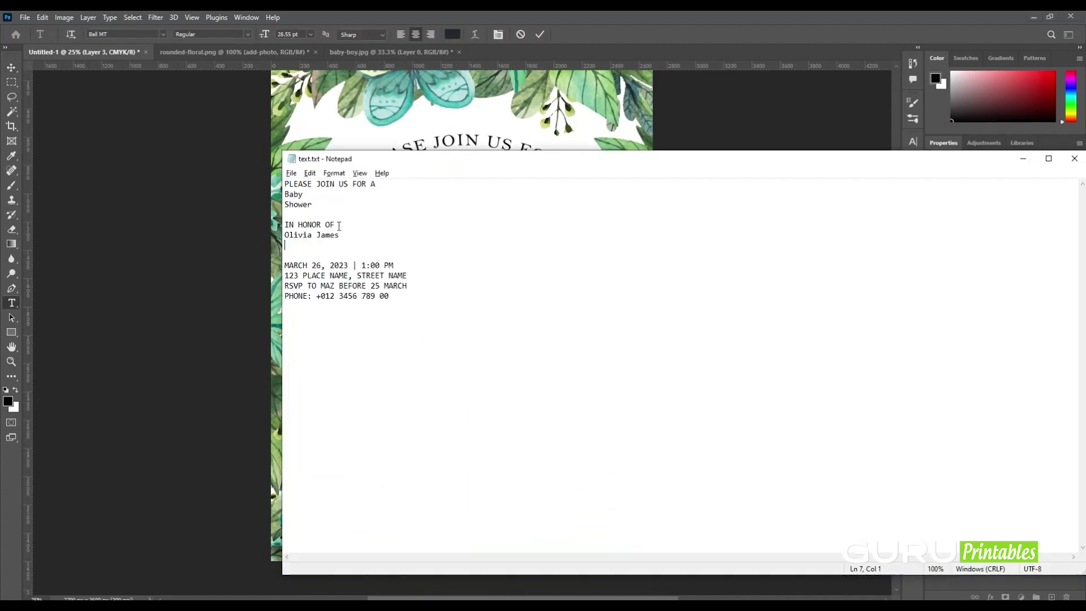
{"action": "key", "text": "shift+Home"}
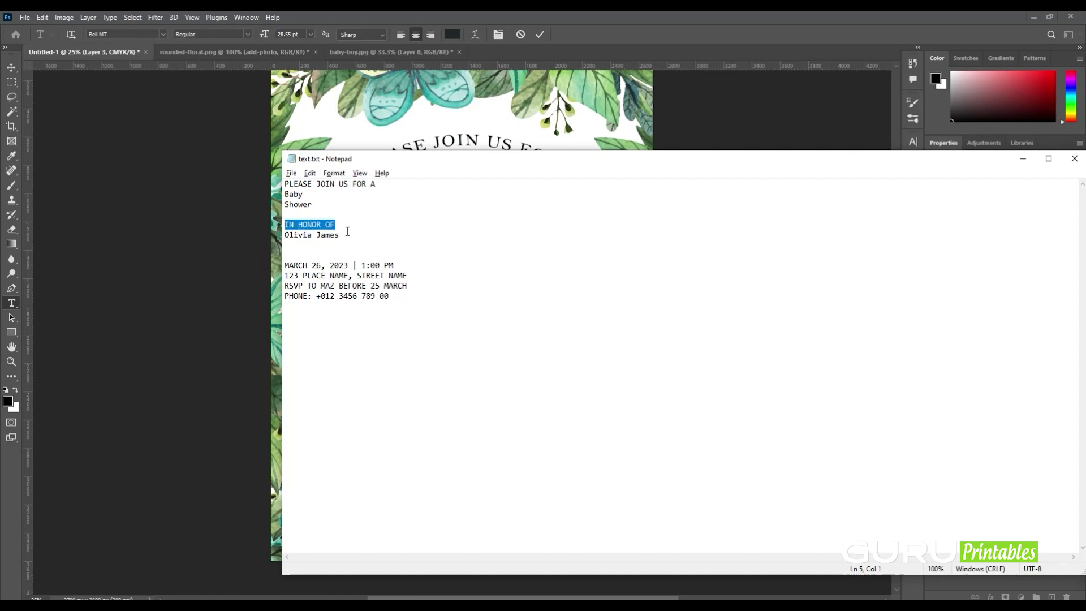
{"action": "key", "text": "ctrl+c"}
{"action": "key", "text": "alt+Tab"}
{"action": "key", "text": "ctrl+v"}
{"action": "left_click", "coordinate": [540, 34]}
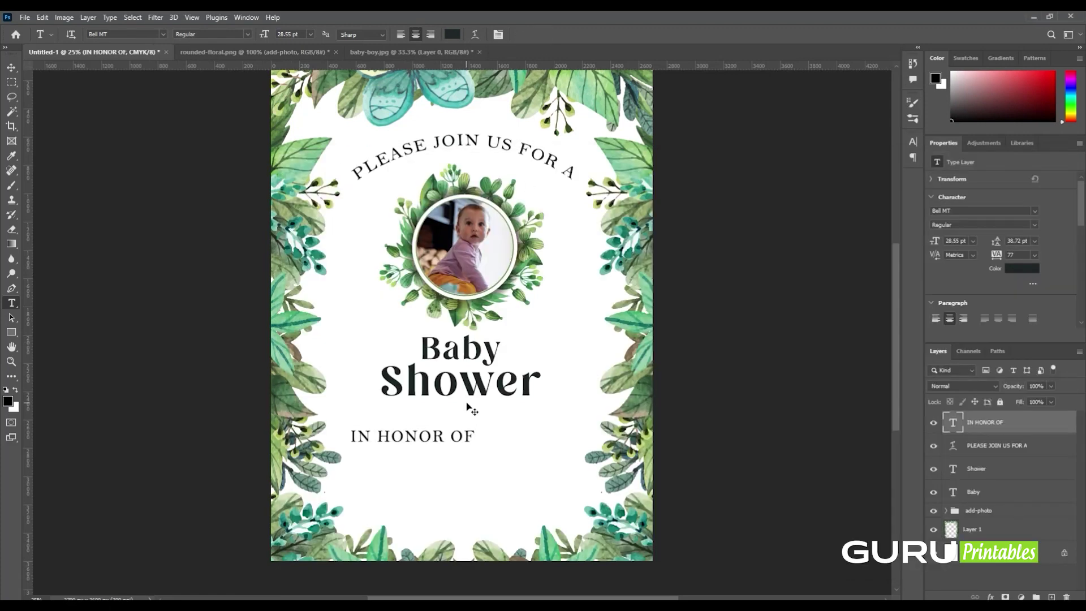
{"action": "key", "text": "ctrl+t"}
{"action": "mouse_move", "coordinate": [477, 446]}
{"action": "left_mouse_down"}
{"action": "mouse_move", "coordinate": [436, 434]}
{"action": "mouse_move", "coordinate": [479, 416]}
{"action": "left_mouse_up"}
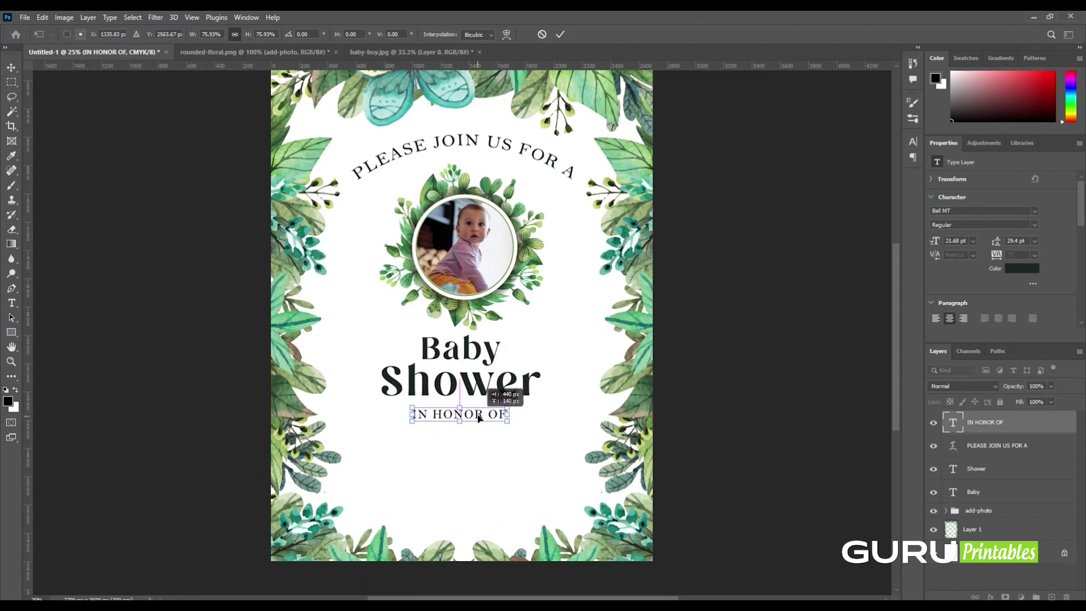
{"action": "left_click", "coordinate": [560, 34]}
On a new layer, paste the honoree's name from the notes below IN HONOR OF.
{"action": "key", "text": "v"}
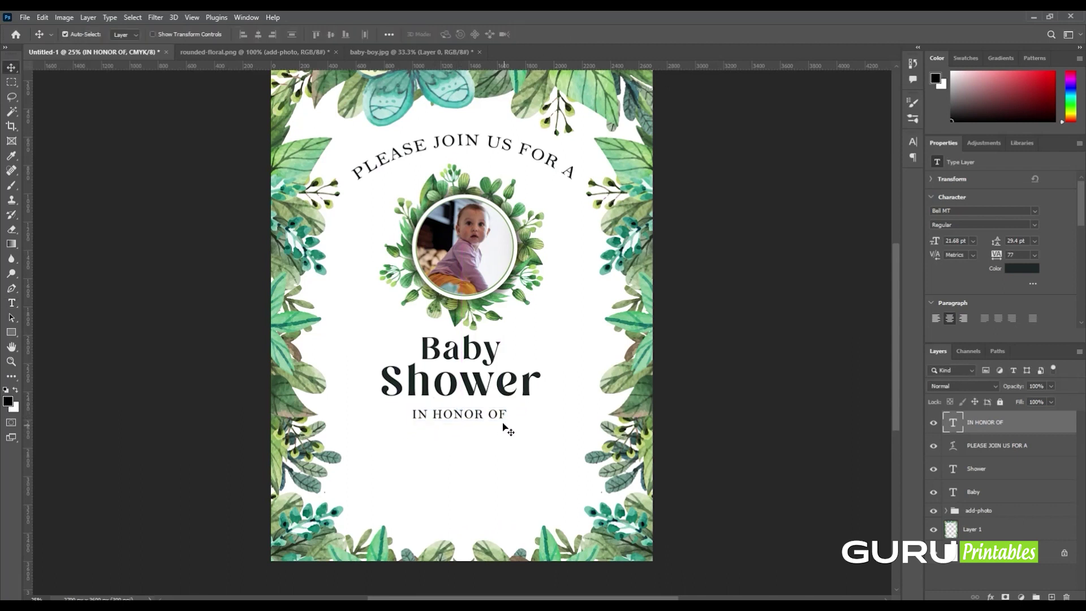
{"action": "left_click", "coordinate": [1052, 596]}
{"action": "left_click", "coordinate": [12, 305]}
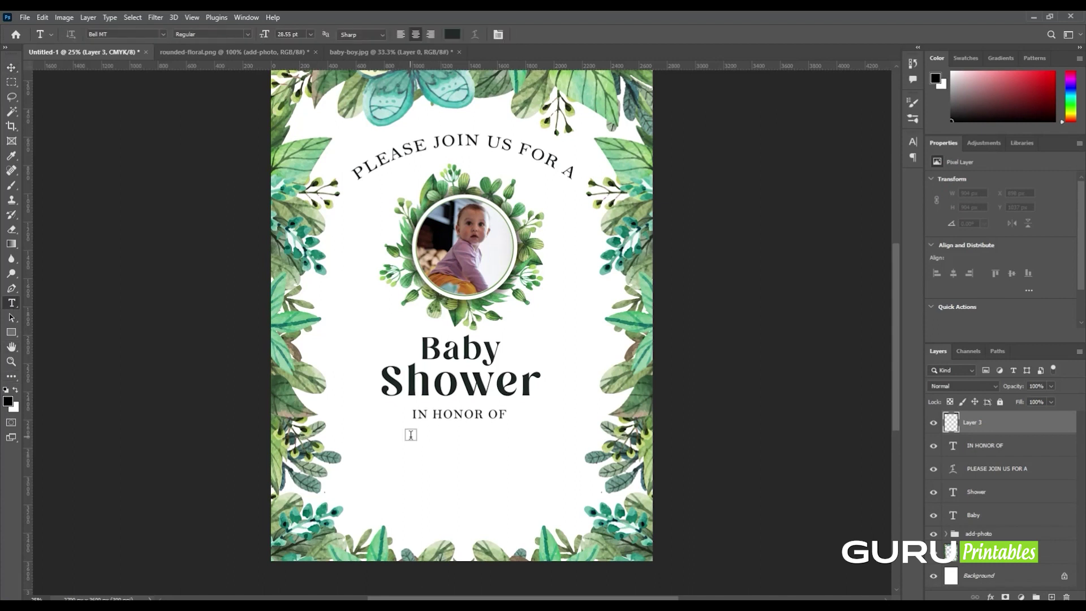
{"action": "left_click", "coordinate": [391, 433]}
{"action": "key", "text": "alt+Tab"}
{"action": "left_click_drag", "start_coordinate": [339, 235], "coordinate": [301, 238]}
{"action": "key", "text": "ctrl+c"}
{"action": "key", "text": "alt+Tab"}
{"action": "key", "text": "ctrl+v"}
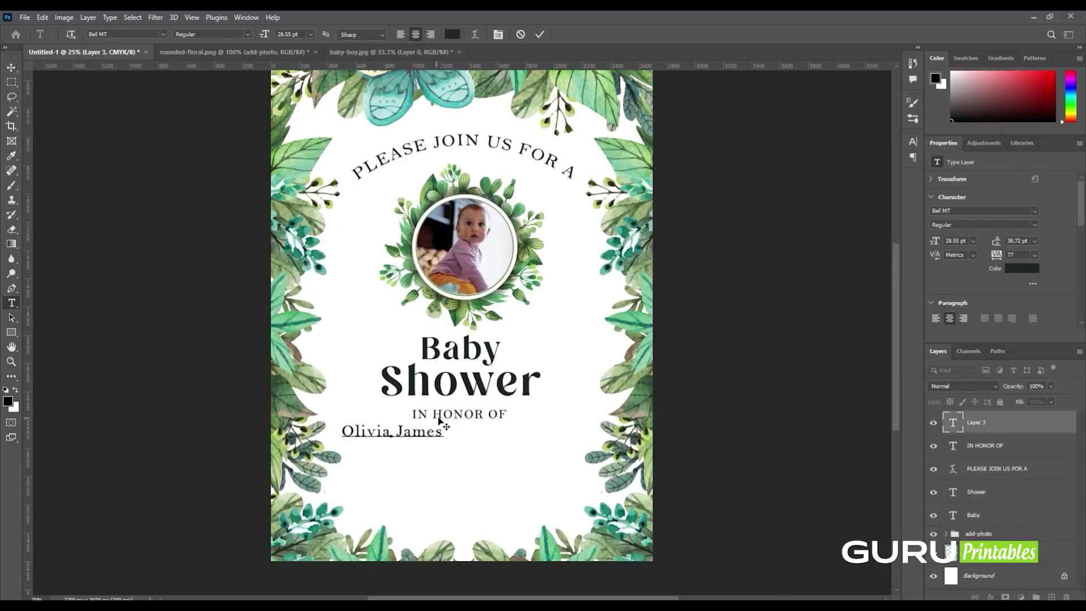
{"action": "left_click", "coordinate": [540, 35]}
Centre the honoree's name under IN HONOR OF and enlarge it.
{"action": "key", "text": "v"}
{"action": "left_click_drag", "start_coordinate": [427, 440], "coordinate": [531, 453]}
{"action": "key", "text": "ctrl+t"}
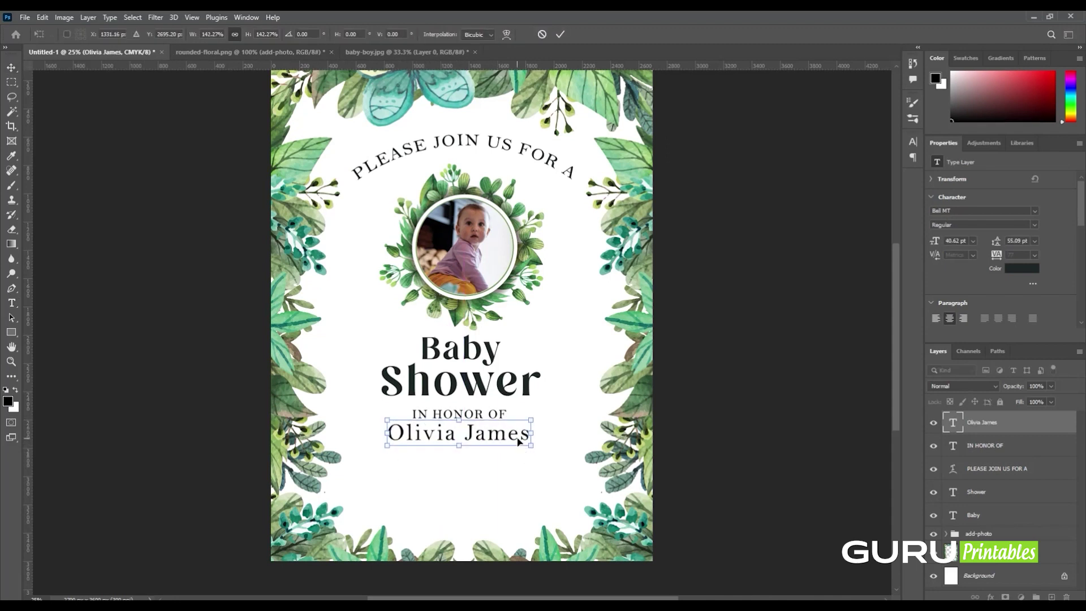
{"action": "key", "text": "Return"}
Set the honoree's name in the Autography script font, then cancel the Save As dialog.
{"action": "key", "text": "t"}
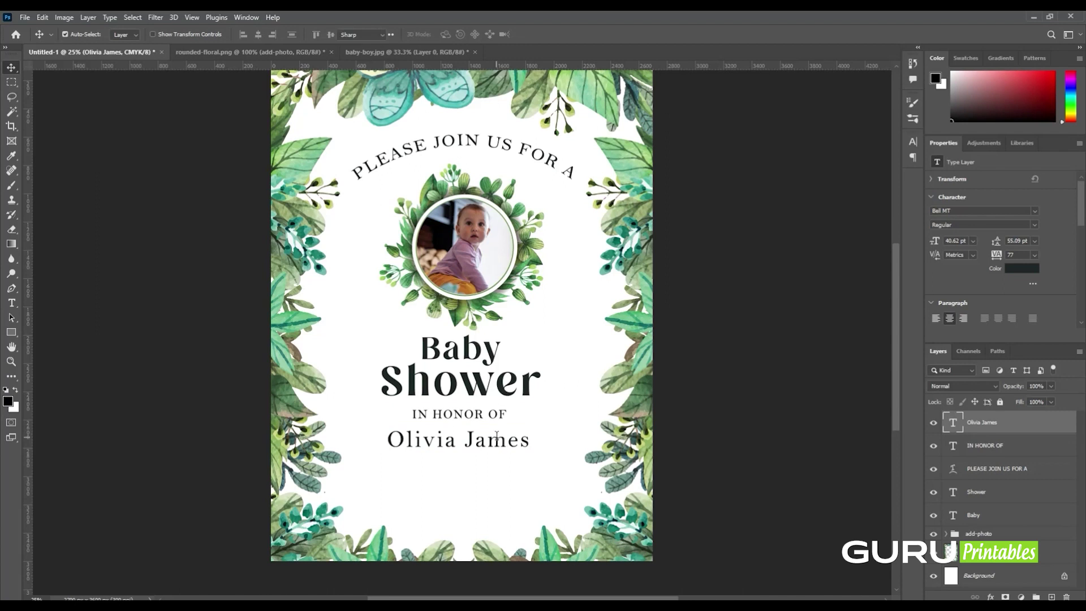
{"action": "left_click", "coordinate": [500, 442]}
{"action": "key", "text": "ctrl+a"}
{"action": "left_click", "coordinate": [125, 34]}
{"action": "type", "text": "Autography"}
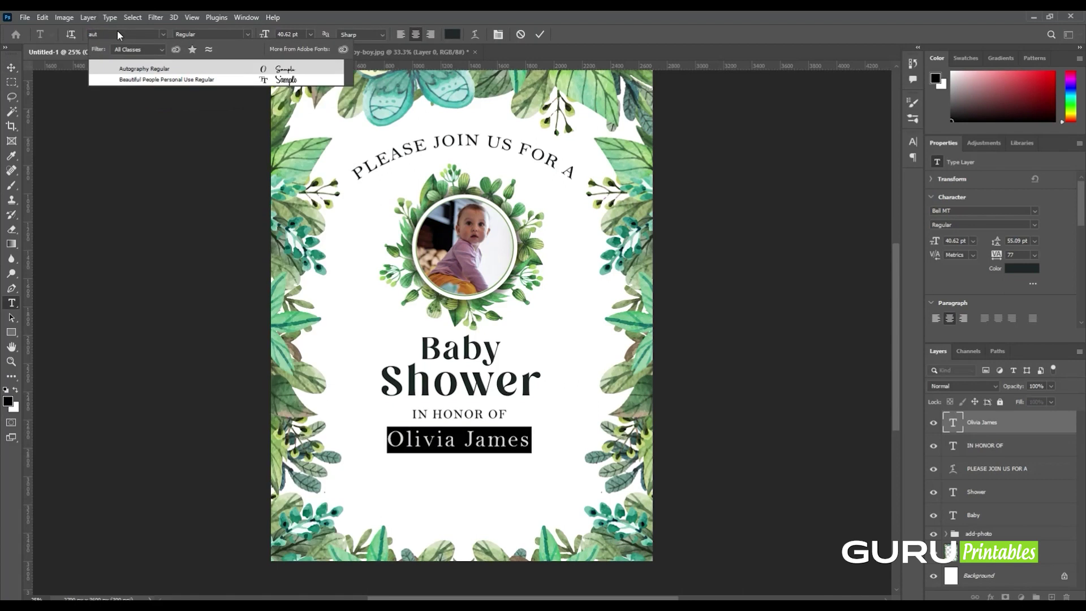
{"action": "left_click", "coordinate": [142, 71]}
{"action": "left_click", "coordinate": [540, 34]}
{"action": "key", "text": "v"}
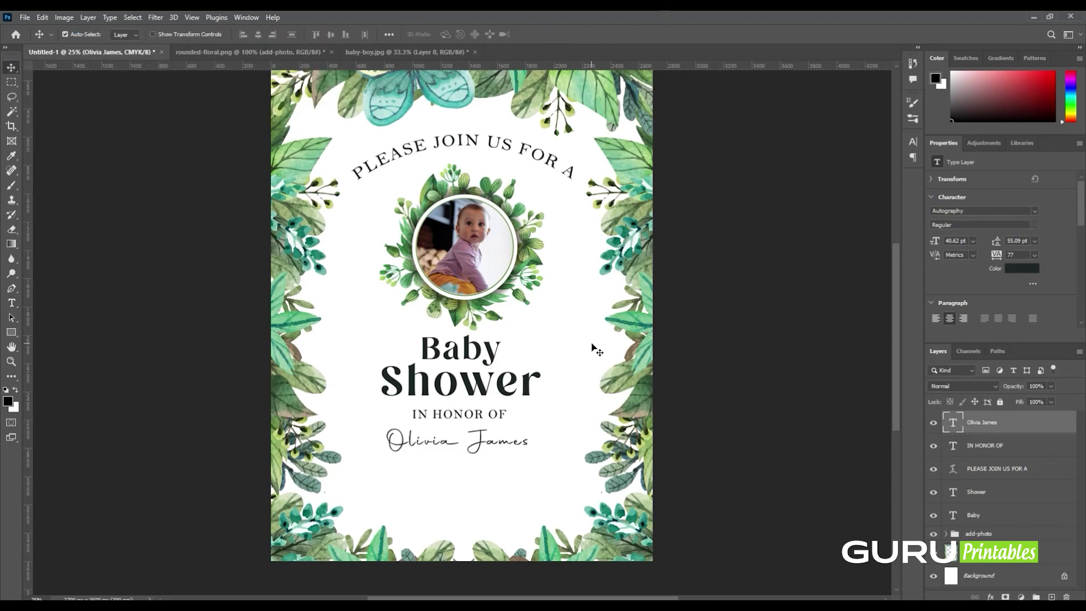
{"action": "key", "text": "ctrl+shift+s"}
{"action": "left_click", "coordinate": [503, 335]}
Duplicate the text line below the name as the date line MARCH 26, 2023 | 1:00 PM with wide letter spacing.
{"action": "mouse_move", "coordinate": [505, 420]}
{"action": "left_mouse_down"}
{"action": "mouse_move", "coordinate": [506, 471]}
{"action": "mouse_move", "coordinate": [488, 470]}
{"action": "left_mouse_up"}
{"action": "key", "text": "ctrl+t"}
{"action": "key", "text": "Return"}
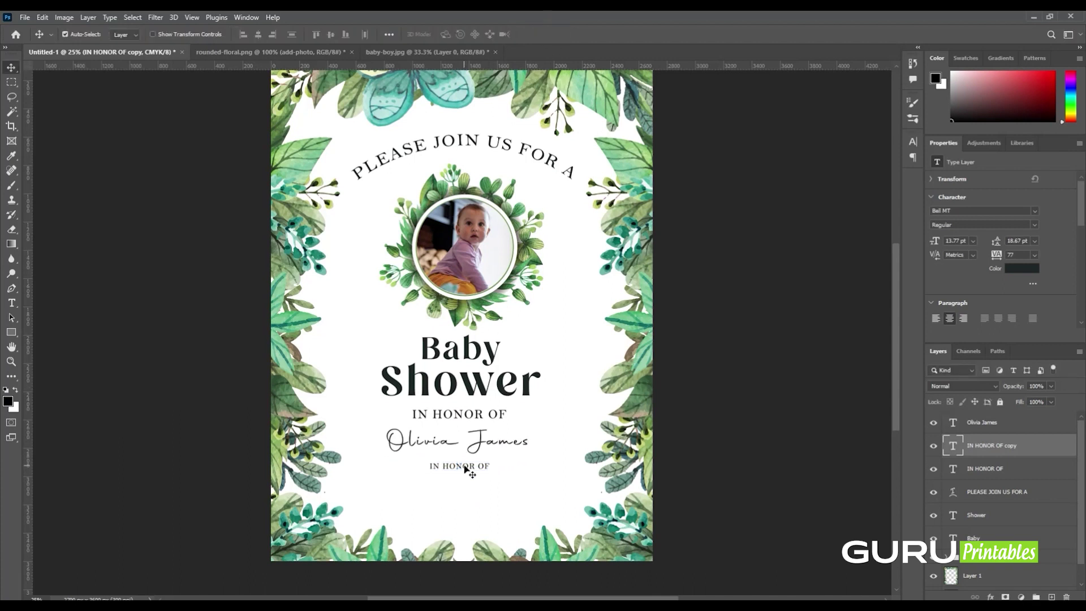
{"action": "key", "text": "ctrl+v"}
{"action": "key", "text": "ctrl+a"}
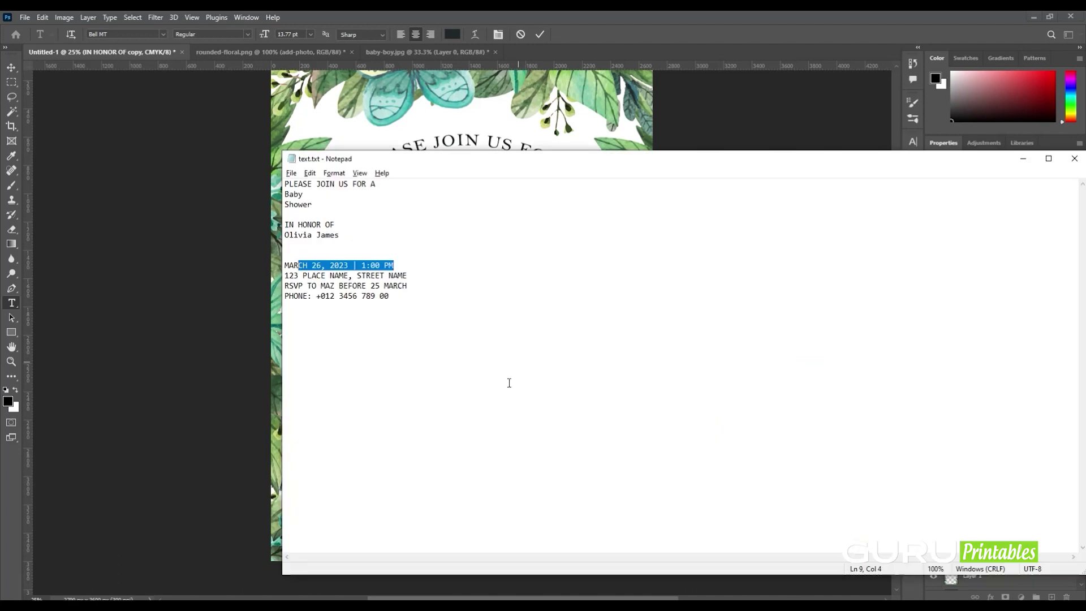
{"action": "key", "text": "alt+Tab"}
{"action": "key", "text": "shift+Up"}
{"action": "key", "text": "ctrl+c"}
{"action": "key", "text": "alt+Tab"}
{"action": "key", "text": "ctrl+v"}
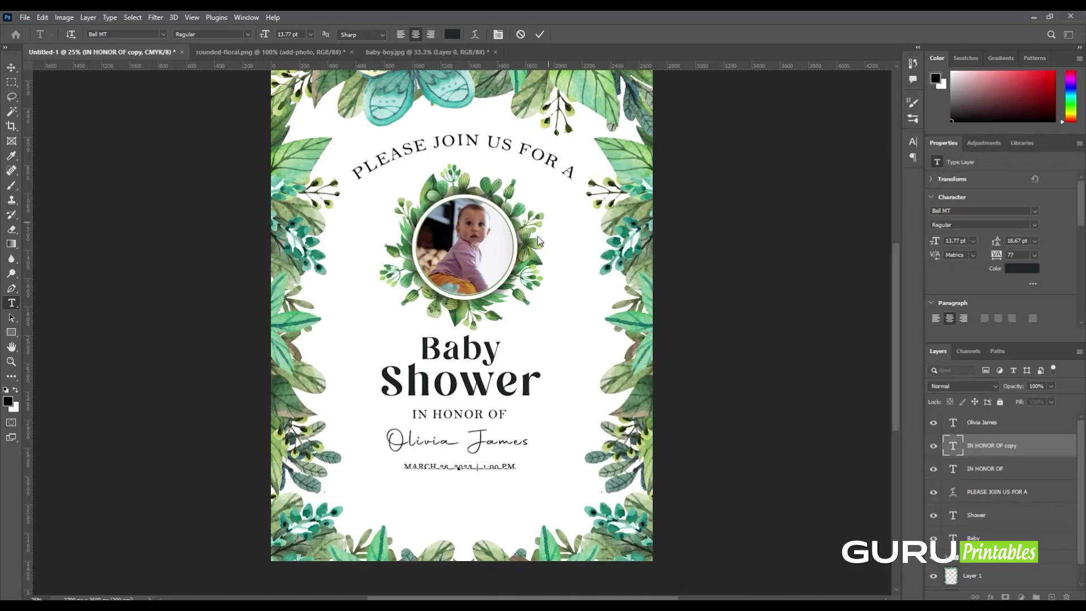
{"action": "left_click", "coordinate": [498, 34]}
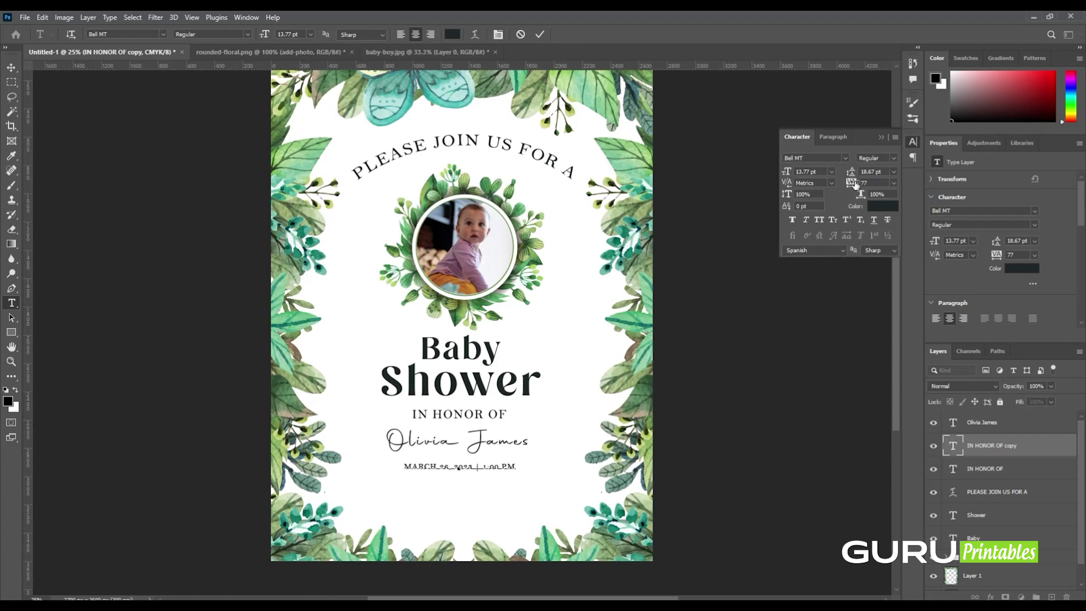
{"action": "key", "text": "Up"}
{"action": "key", "text": "Up"}
{"action": "key", "text": "Up"}
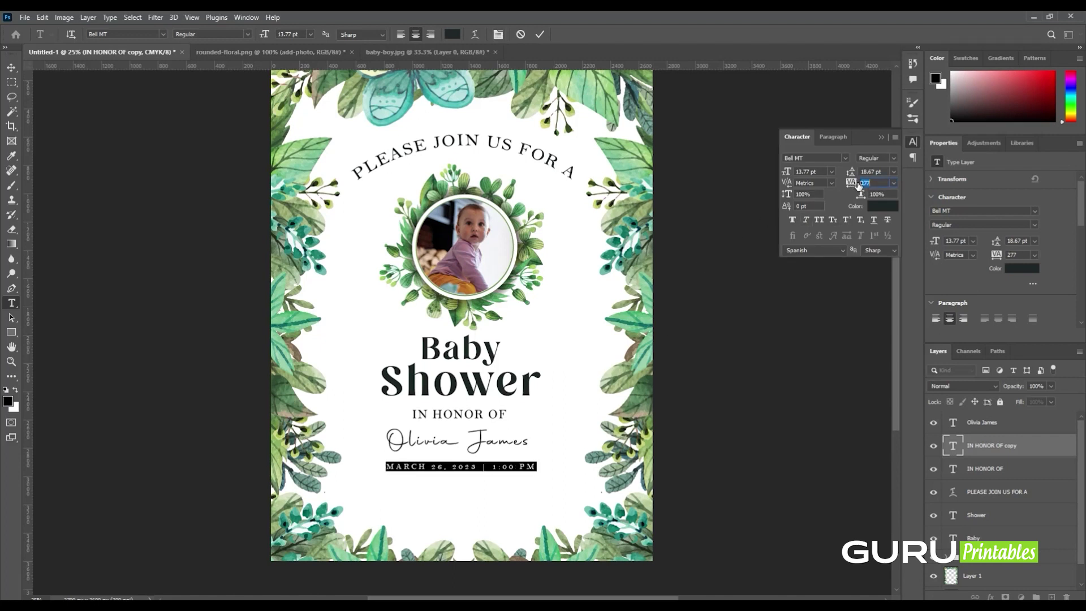
{"action": "key", "text": "shift+Up"}
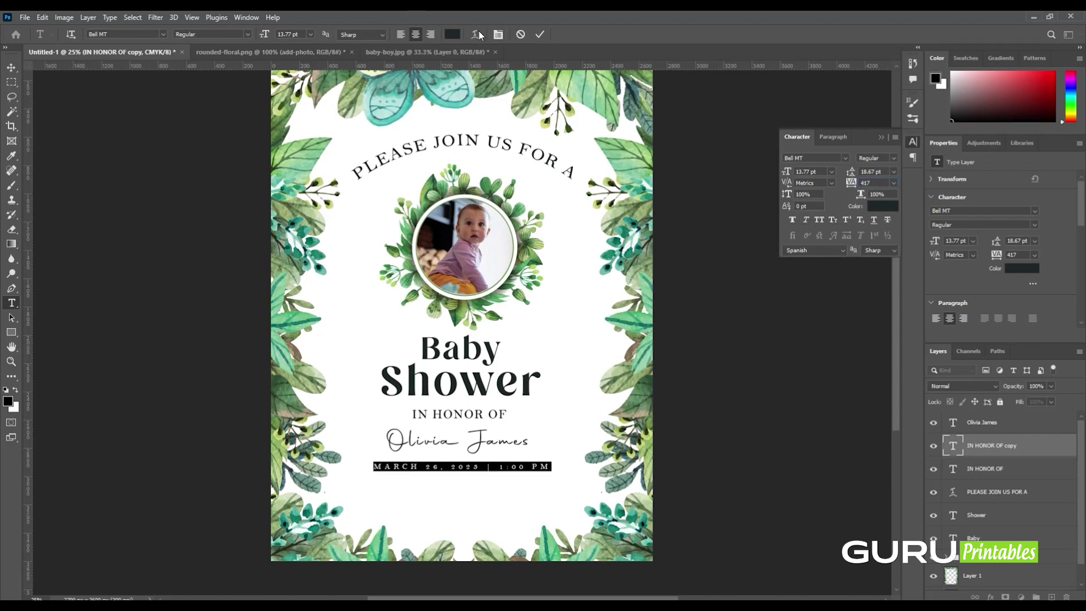
{"action": "key", "text": "ctrl+Return"}
{"action": "key", "text": "v"}
Add the address line beneath the date, narrowing it slightly and nudging it down.
{"action": "left_click_drag", "start_coordinate": [535, 467], "coordinate": [535, 486]}
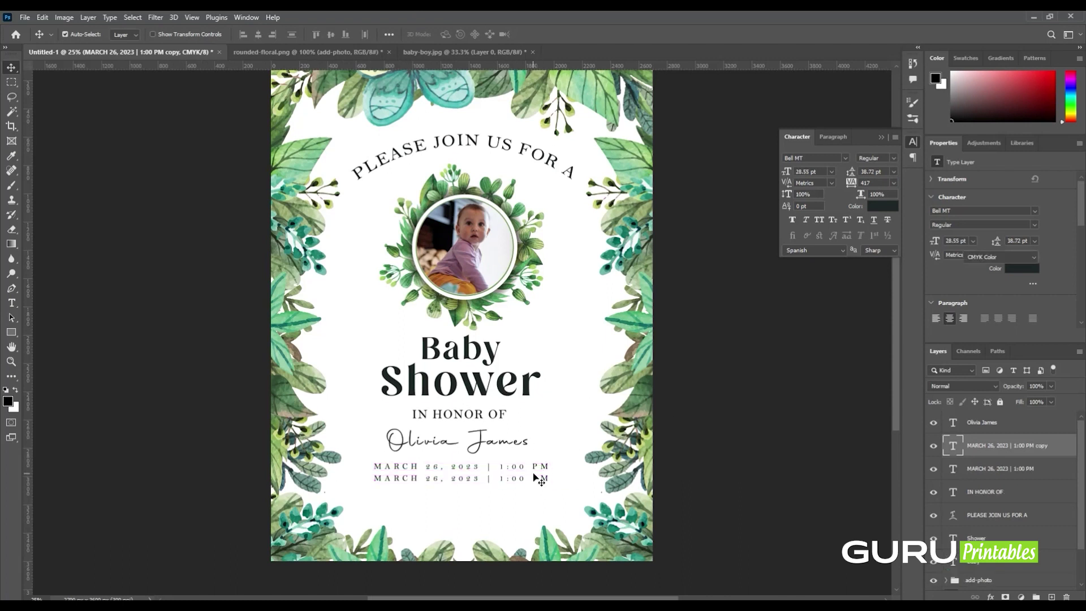
{"action": "double_click", "coordinate": [535, 486]}
{"action": "key", "text": "alt+Tab"}
{"action": "left_click_drag", "start_coordinate": [411, 277], "coordinate": [285, 277]}
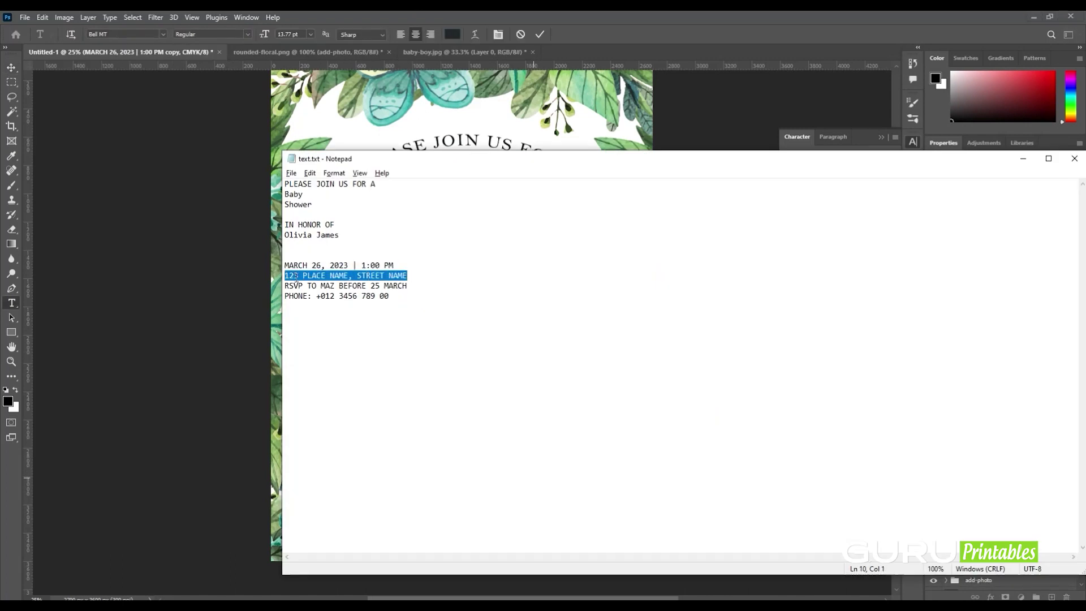
{"action": "key", "text": "ctrl+c"}
{"action": "key", "text": "alt+Tab"}
{"action": "key", "text": "ctrl+v"}
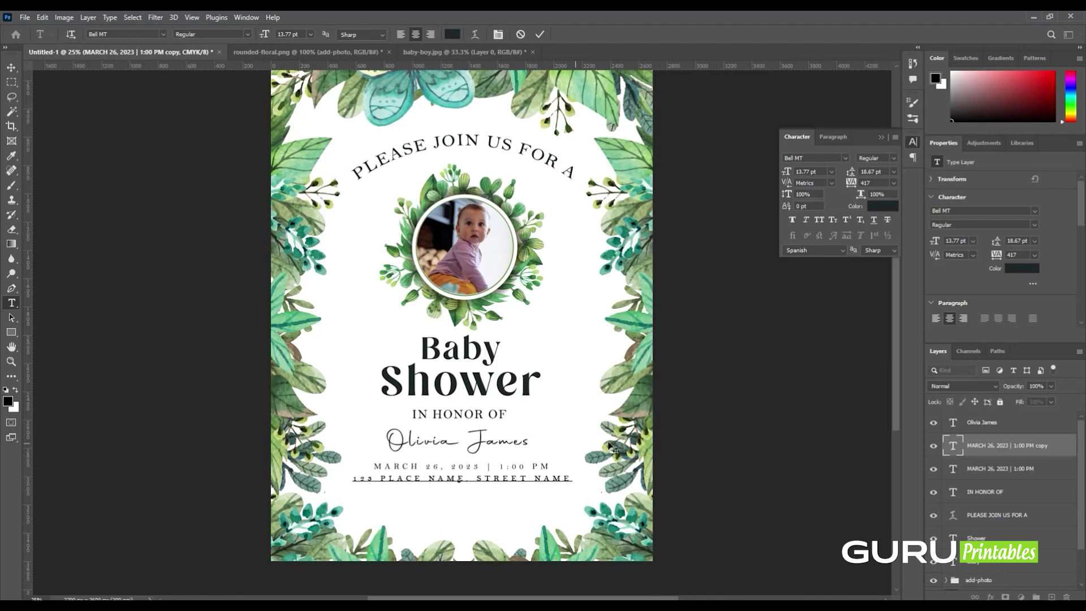
{"action": "key", "text": "ctrl+a"}
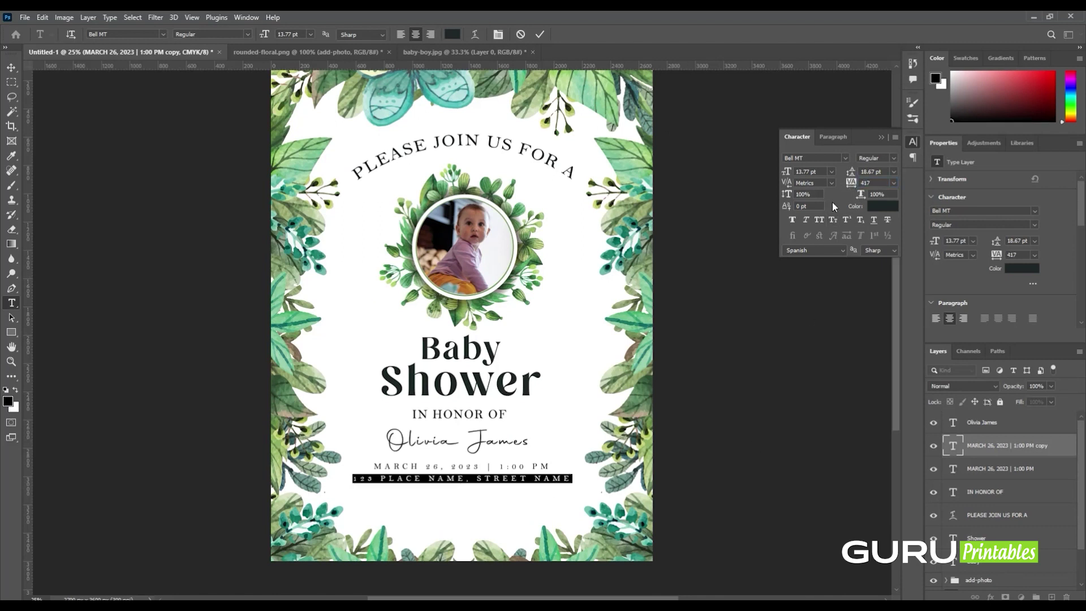
{"action": "key", "text": "Return"}
{"action": "left_click", "coordinate": [540, 34]}
{"action": "key", "text": "ctrl+t"}
{"action": "left_click_drag", "start_coordinate": [570, 483], "coordinate": [562, 484]}
{"action": "key", "text": "Return"}
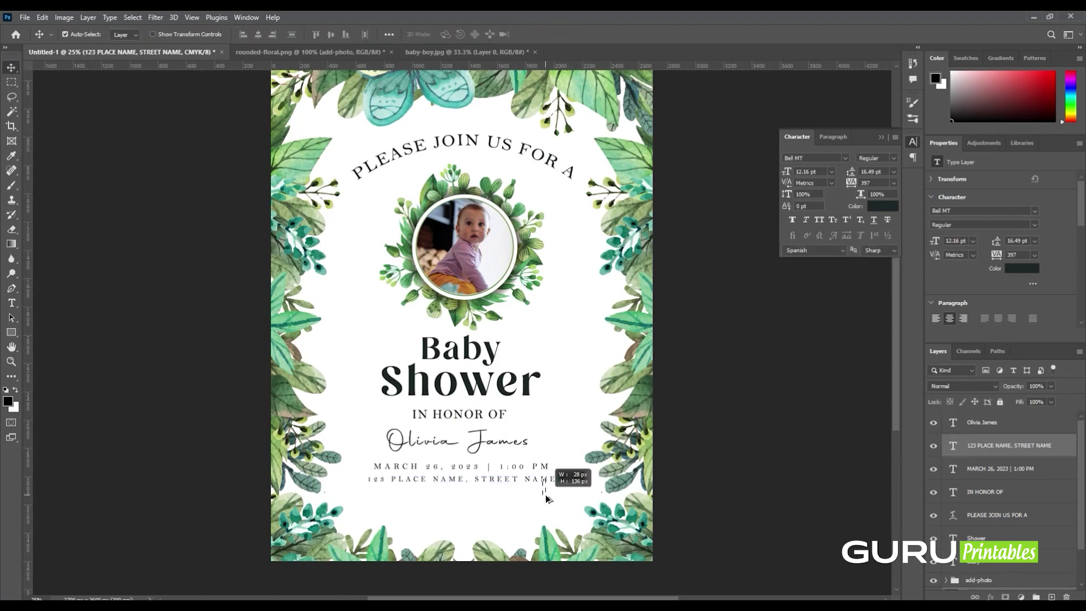
{"action": "left_click", "coordinate": [548, 479]}
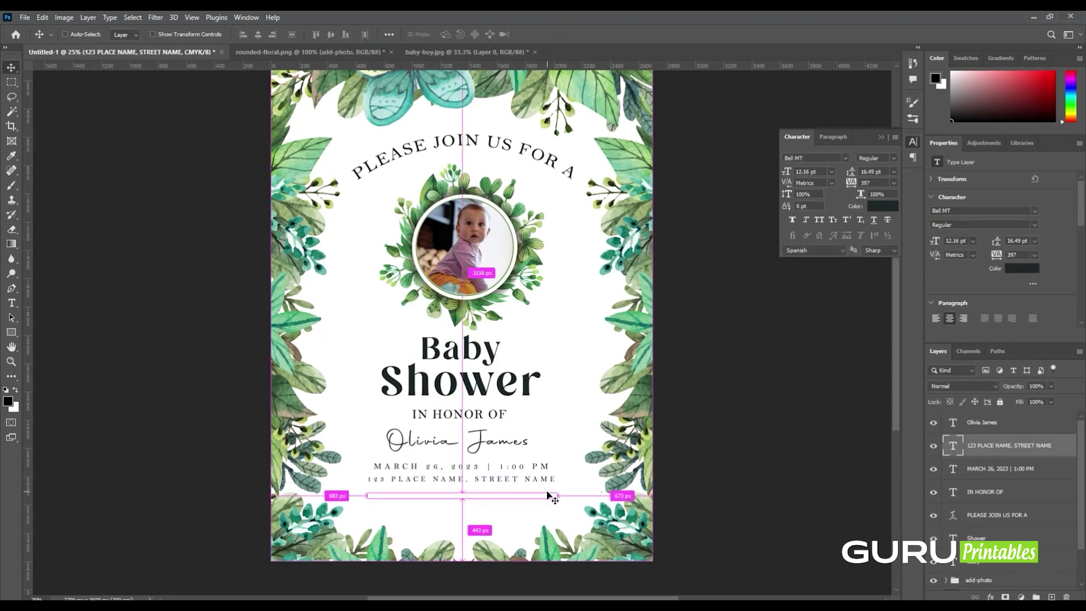
{"action": "left_click_drag", "start_coordinate": [552, 480], "coordinate": [543, 501]}
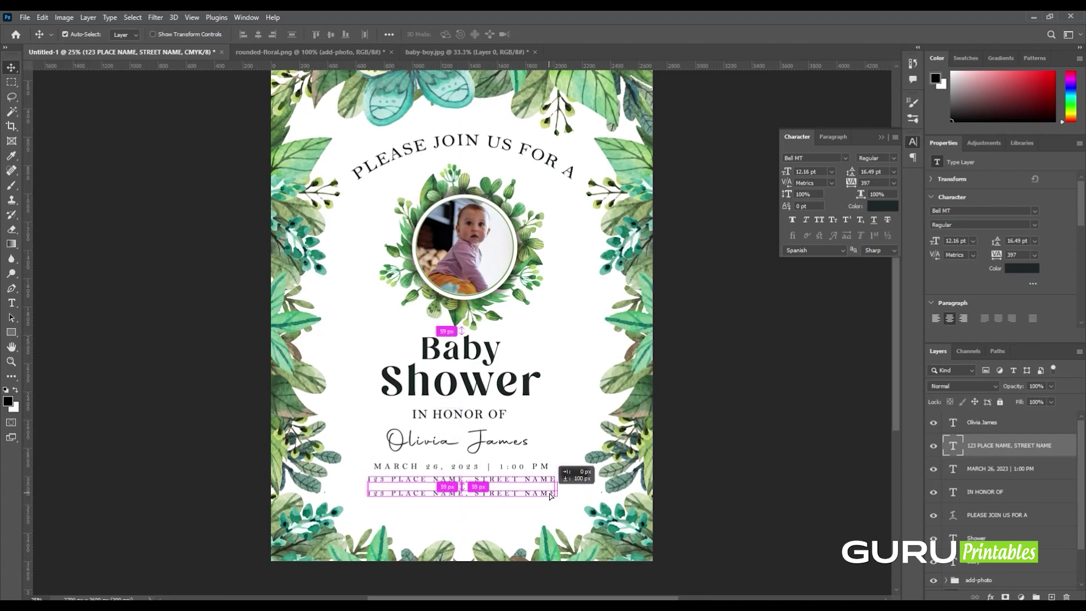
Add the RSVP line from the notes beneath the address.
{"action": "double_click", "coordinate": [534, 502]}
{"action": "key", "text": "alt+Tab"}
{"action": "key", "text": "Down"}
{"action": "key", "text": "shift+End"}
{"action": "key", "text": "ctrl+c"}
{"action": "key", "text": "alt+Tab"}
{"action": "key", "text": "ctrl+v"}
{"action": "left_click", "coordinate": [539, 34]}
{"action": "key", "text": "v"}
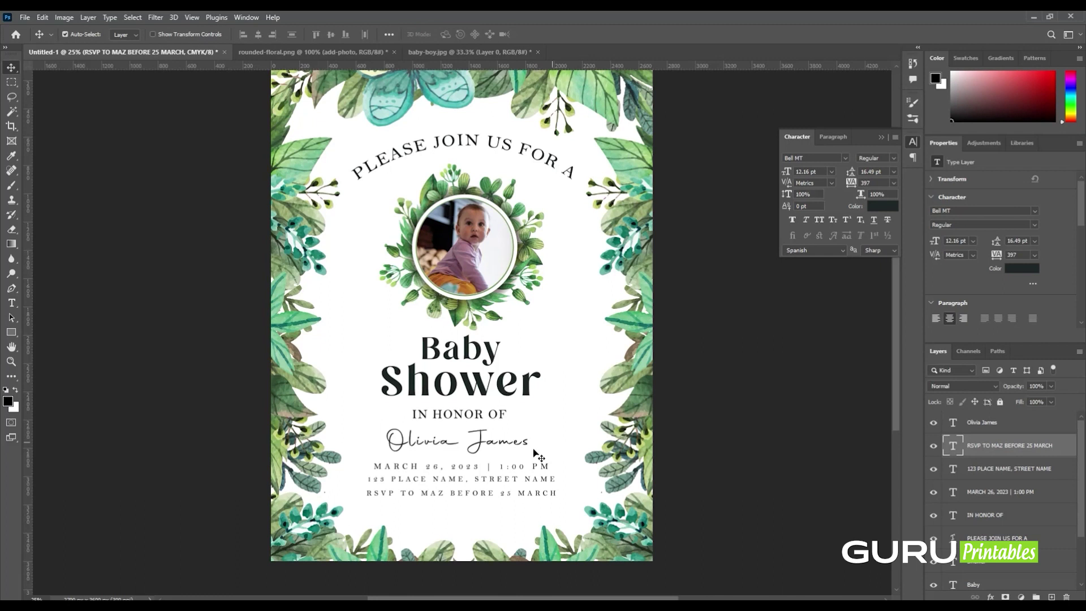
Add the phone line below RSVP and collapse the Character panel.
{"action": "left_click_drag", "start_coordinate": [552, 496], "coordinate": [553, 510]}
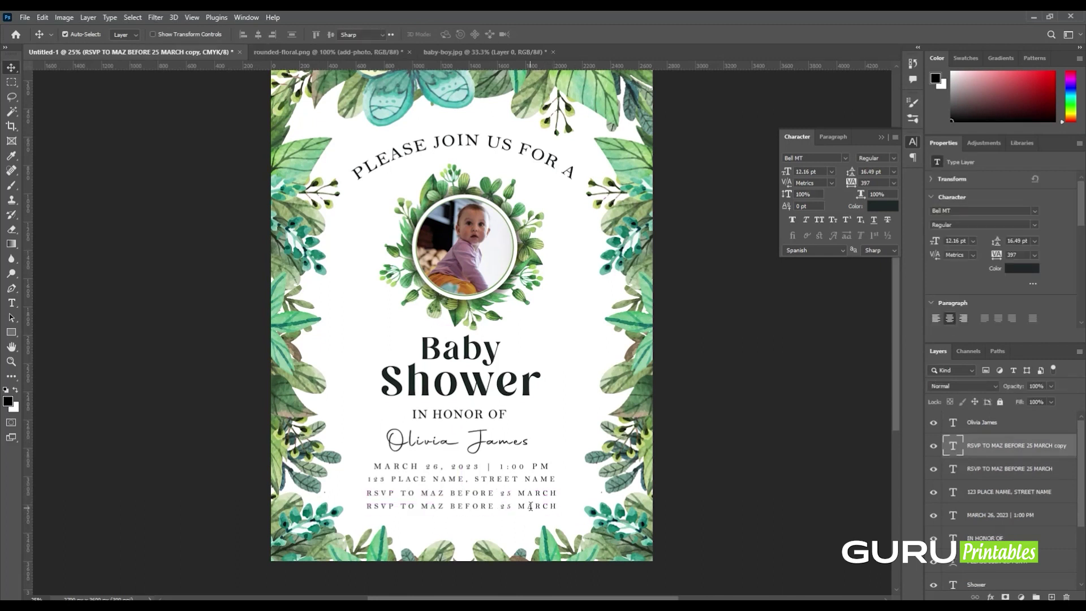
{"action": "key", "text": "t"}
{"action": "key", "text": "alt+Tab"}
{"action": "key", "text": "Down"}
{"action": "key", "text": "shift+Home"}
{"action": "key", "text": "ctrl+c"}
{"action": "key", "text": "alt+Tab"}
{"action": "key", "text": "ctrl+v"}
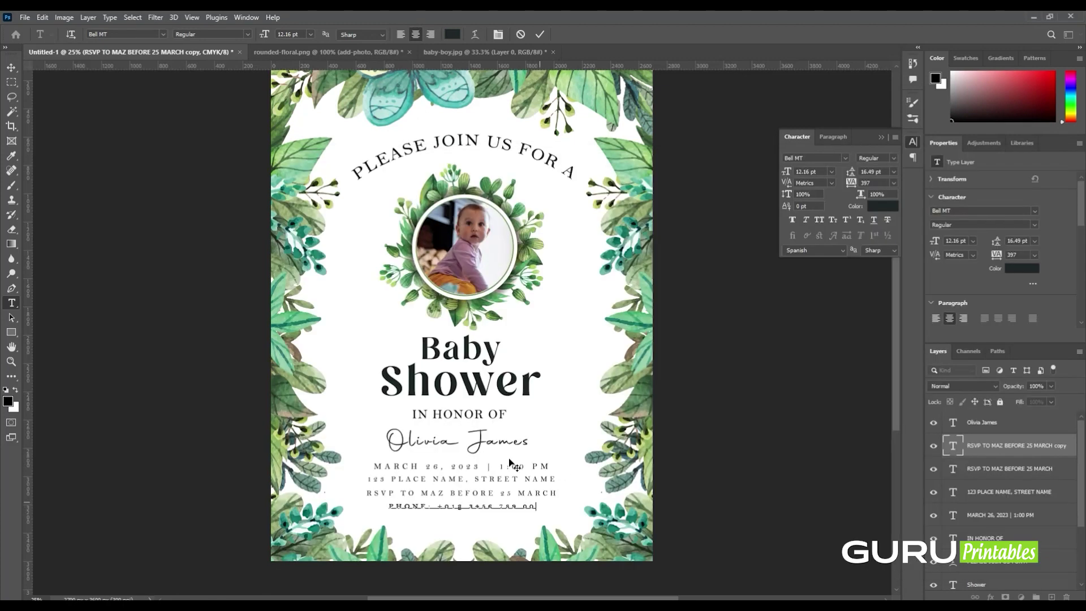
{"action": "left_click", "coordinate": [540, 34]}
{"action": "key", "text": "v"}
{"action": "scroll", "coordinate": [276, 427], "scroll_direction": "up", "scroll_amount": 1}
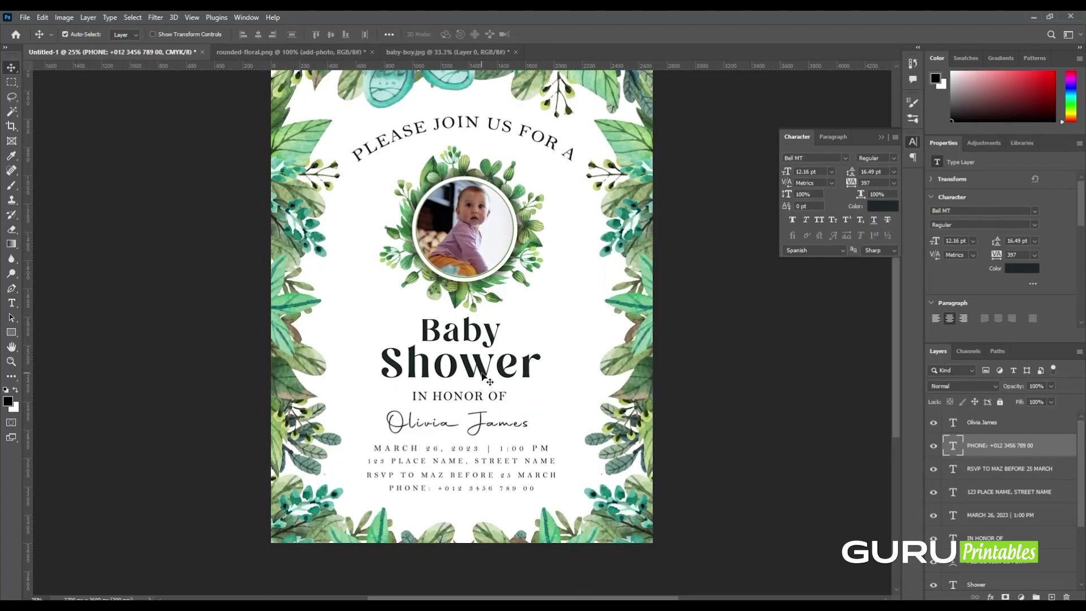
{"action": "left_click", "coordinate": [881, 137]}
{"action": "scroll", "coordinate": [654, 360], "scroll_direction": "up", "scroll_amount": 1}
{"action": "scroll", "coordinate": [655, 361], "scroll_direction": "down", "scroll_amount": 1}
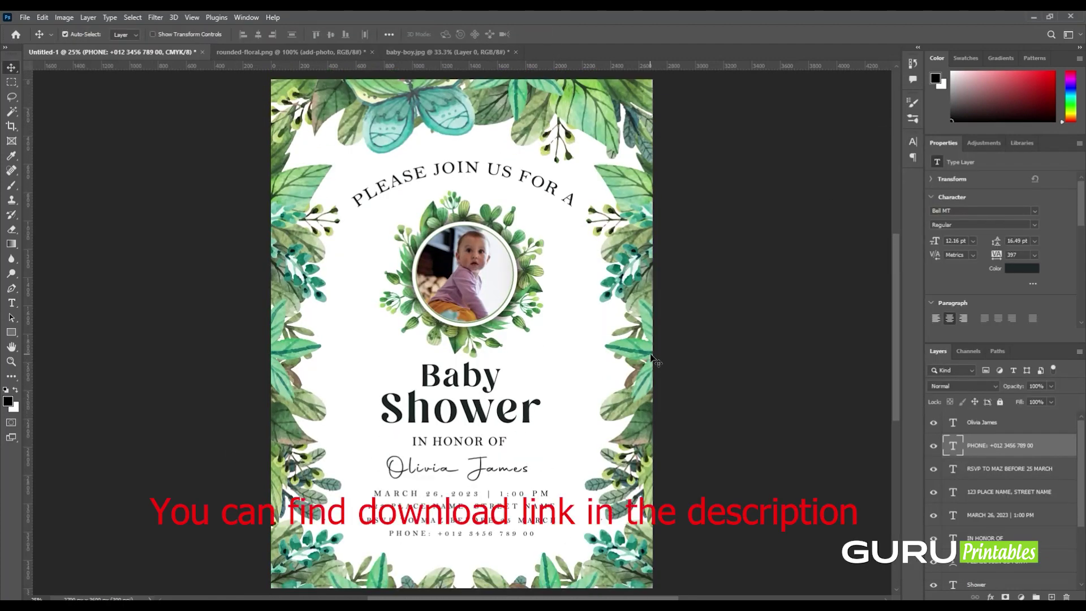